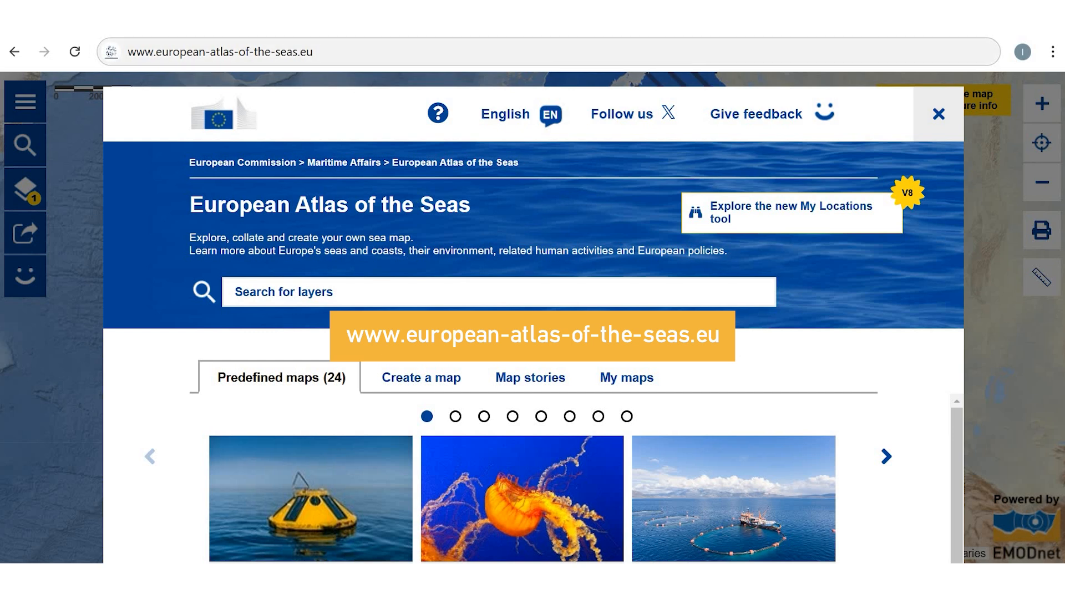
left_click(314, 52)
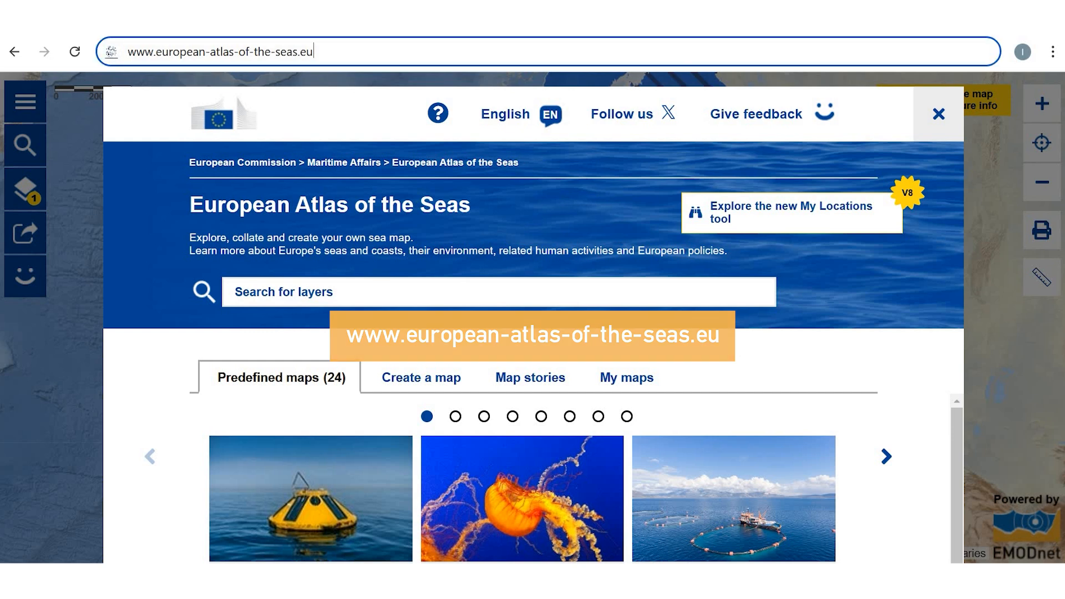
key("Return")
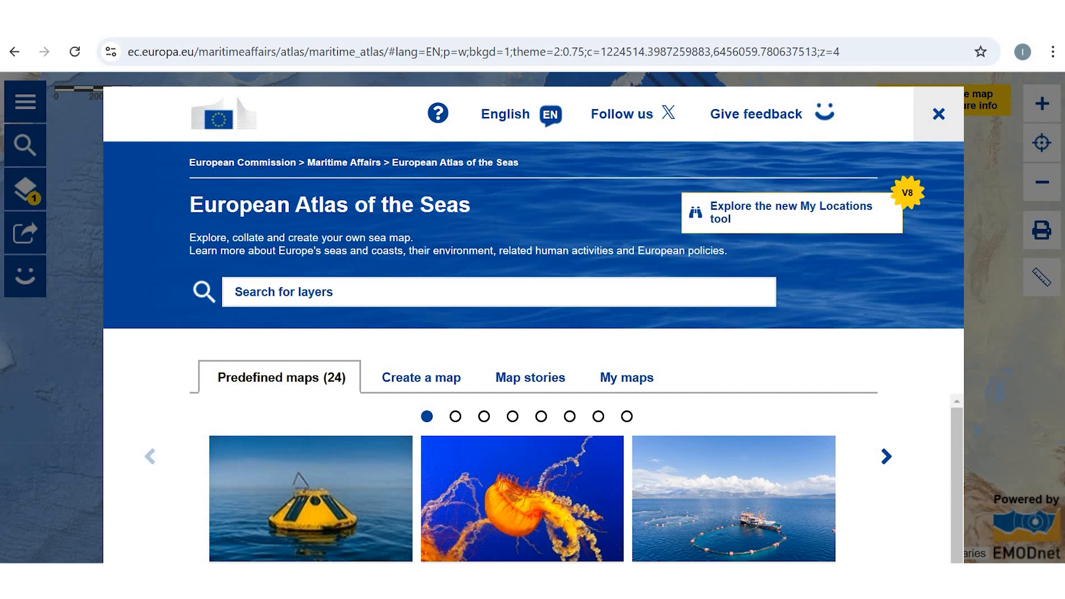
Step: Review the list of available site languages and close it without changing the language
left_click(506, 115)
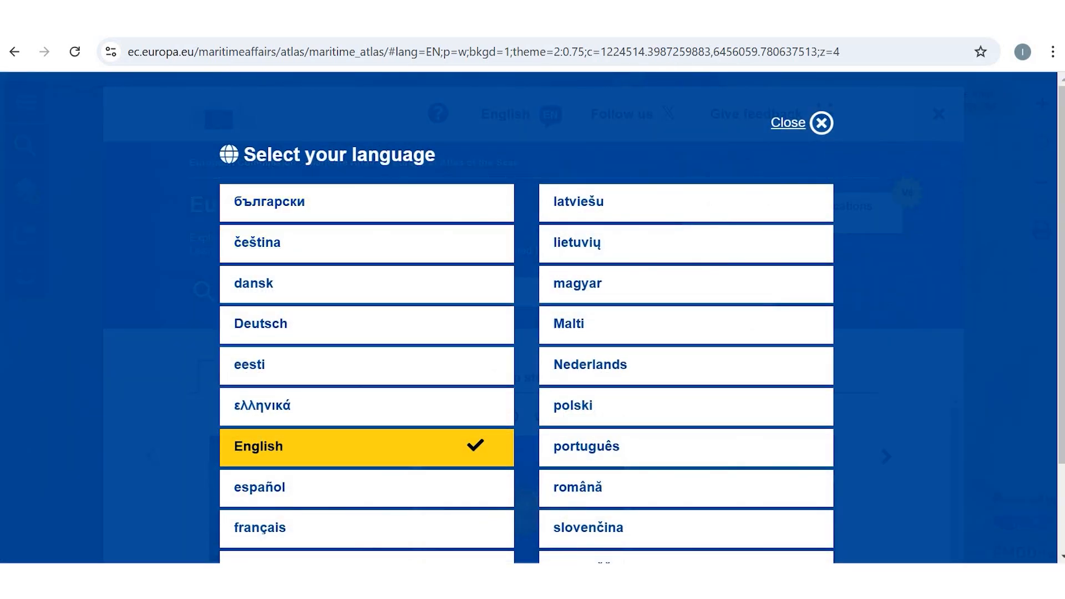
scroll(527, 317, "down", 2)
scroll(526, 317, "up", 2)
left_click(802, 123)
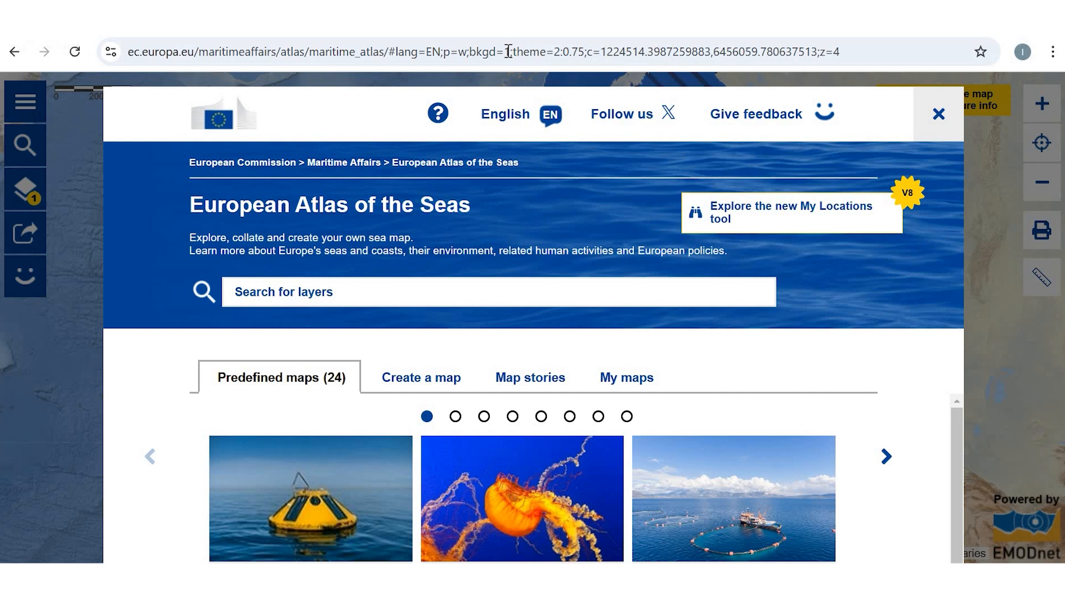
Step: Dismiss the welcome window and enable the My locations and Save map tools among the advanced features
left_click(939, 114)
left_click(25, 98)
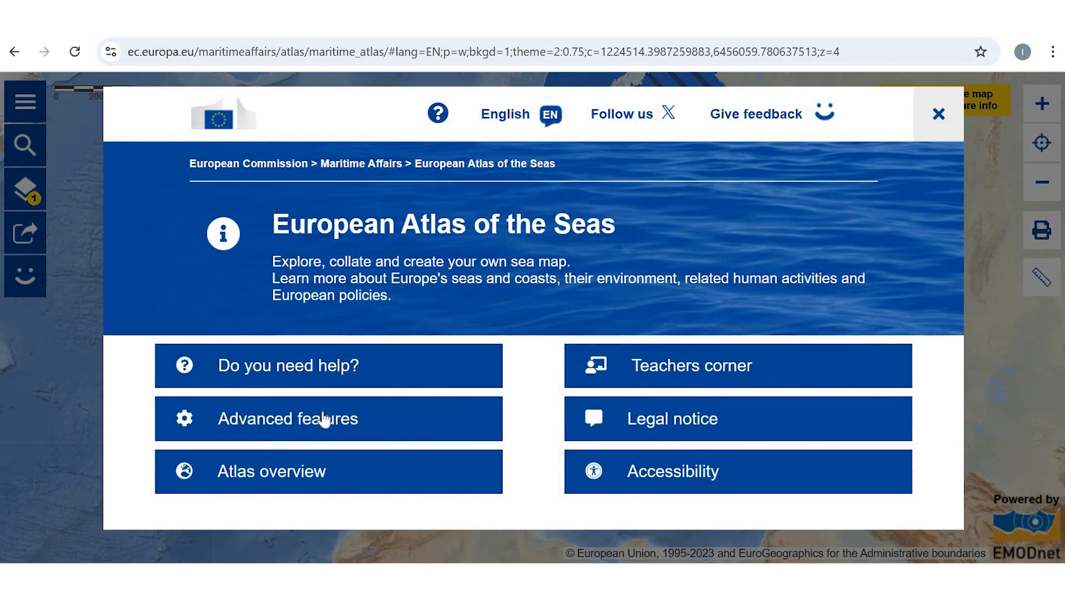
left_click(276, 423)
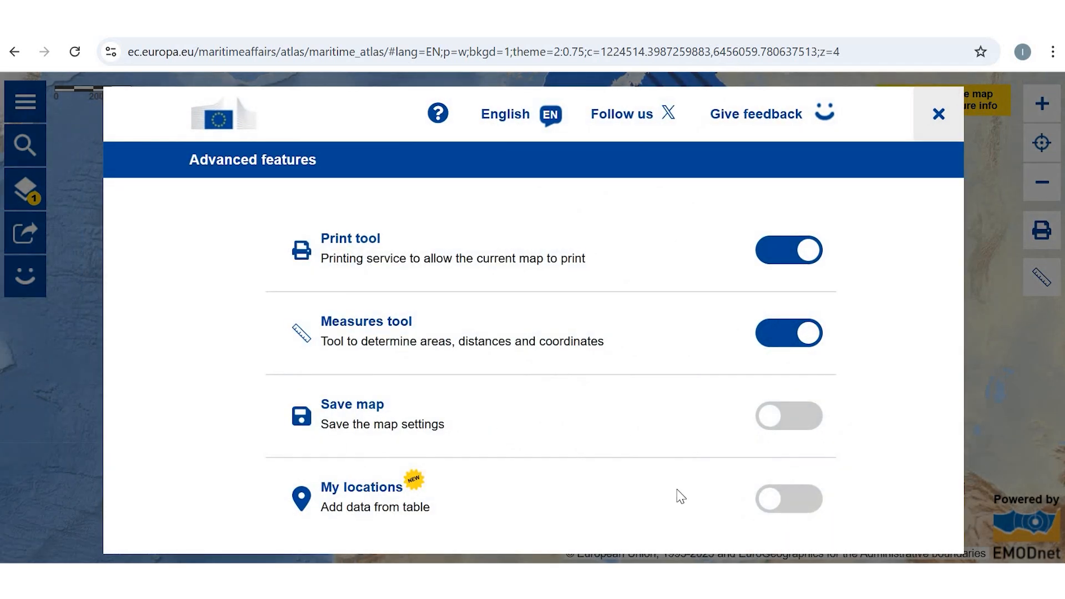
left_click(768, 502)
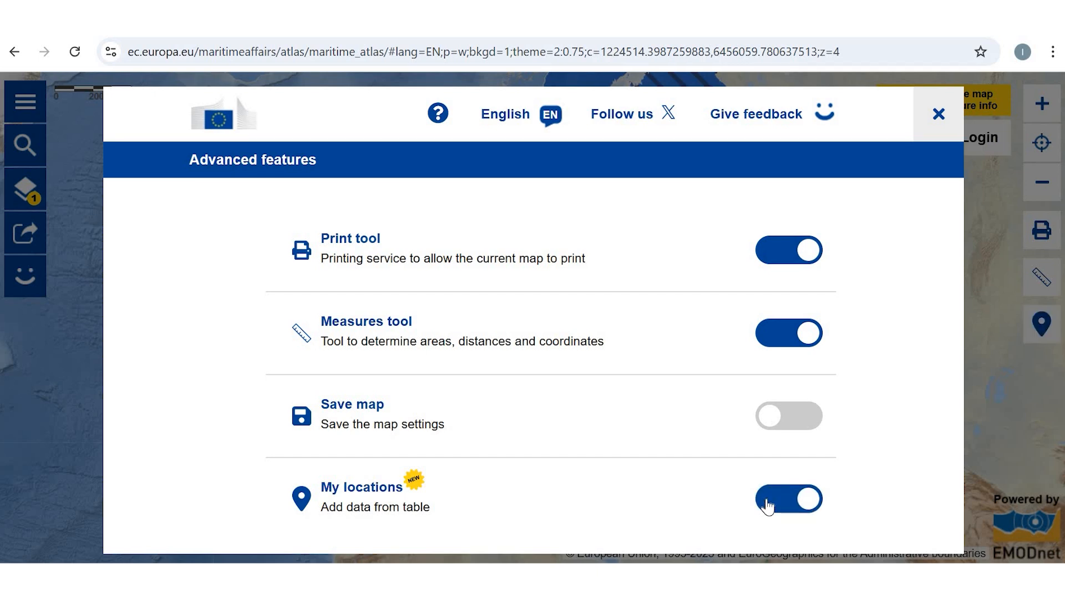
left_click(768, 424)
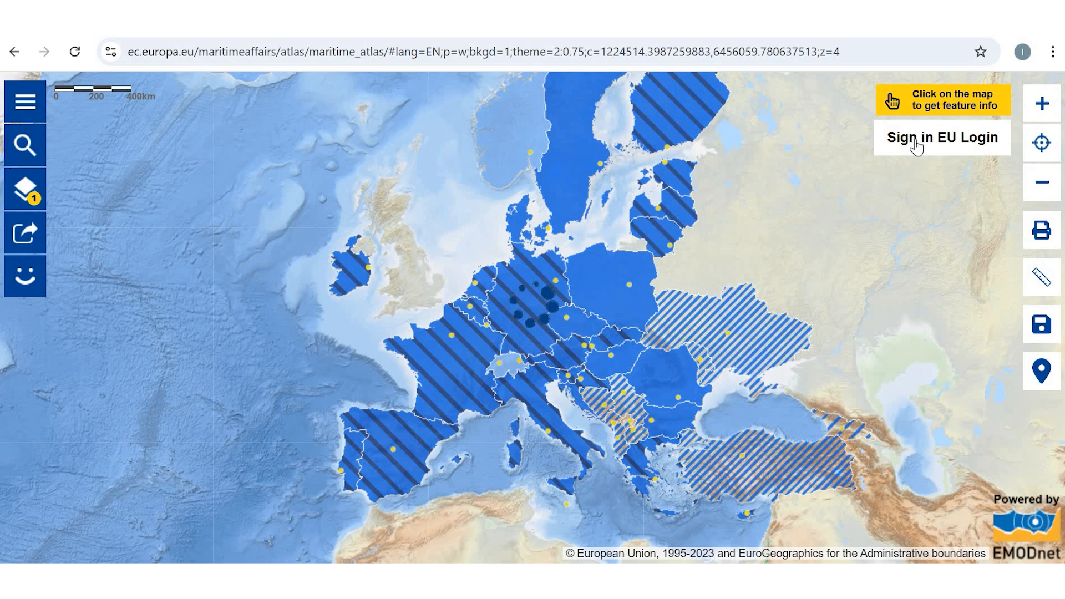
Step: Sign in with EU Login and dismiss the welcome window to return to the map
left_click(917, 146)
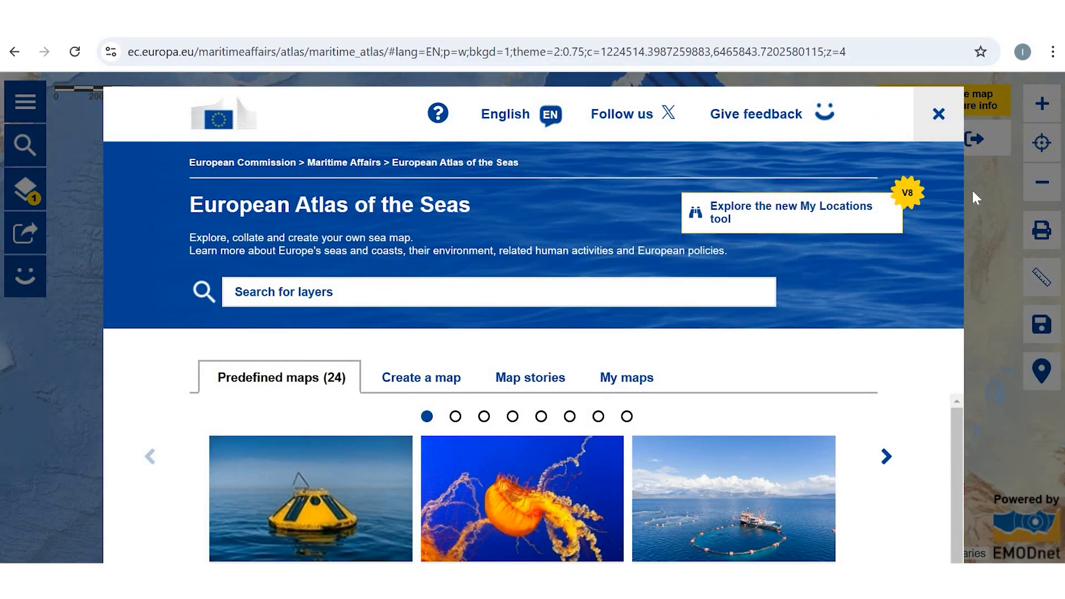
left_click(975, 355)
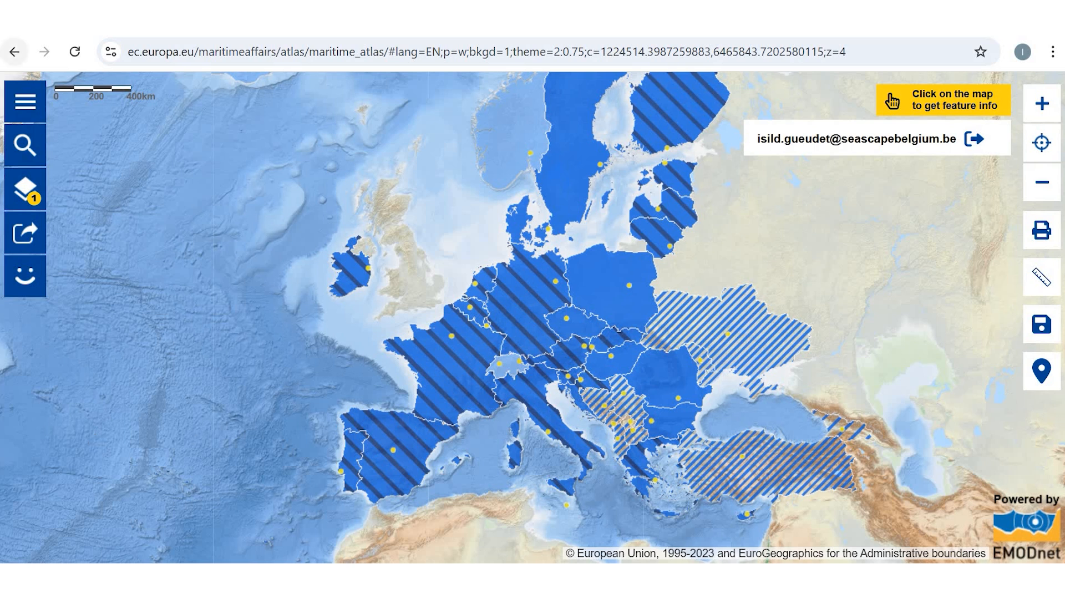
Step: Remove the Countries layer from the map and create a new map under My maps
left_click(25, 189)
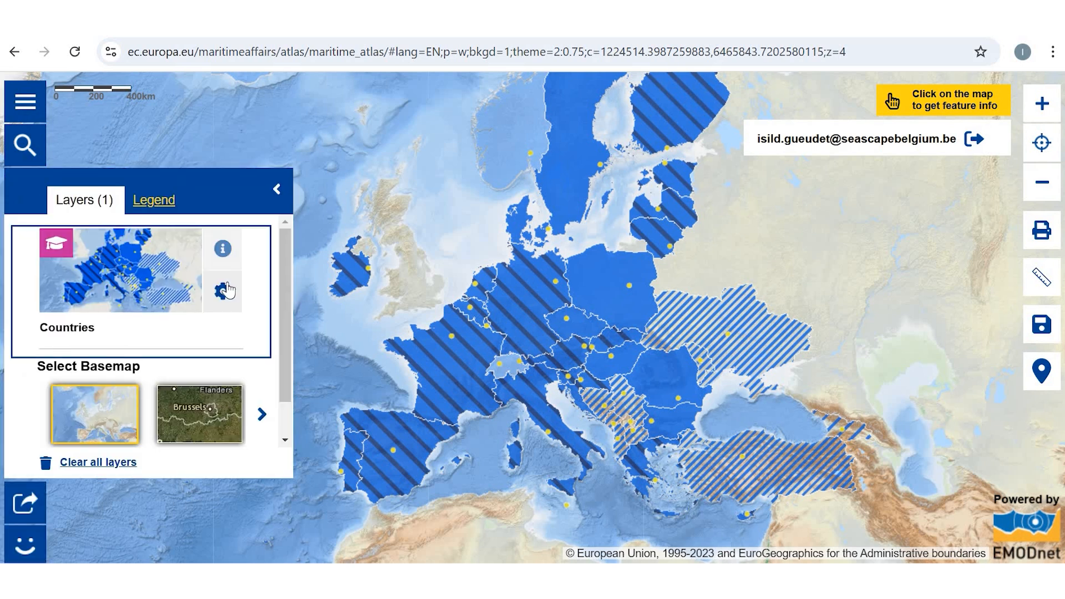
left_click(154, 288)
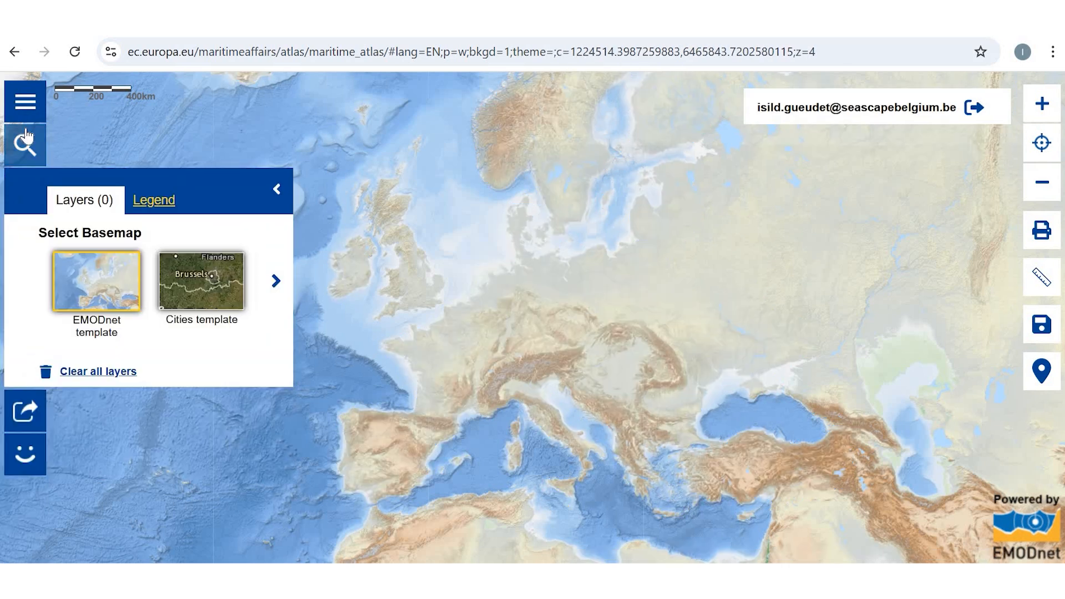
left_click(31, 132)
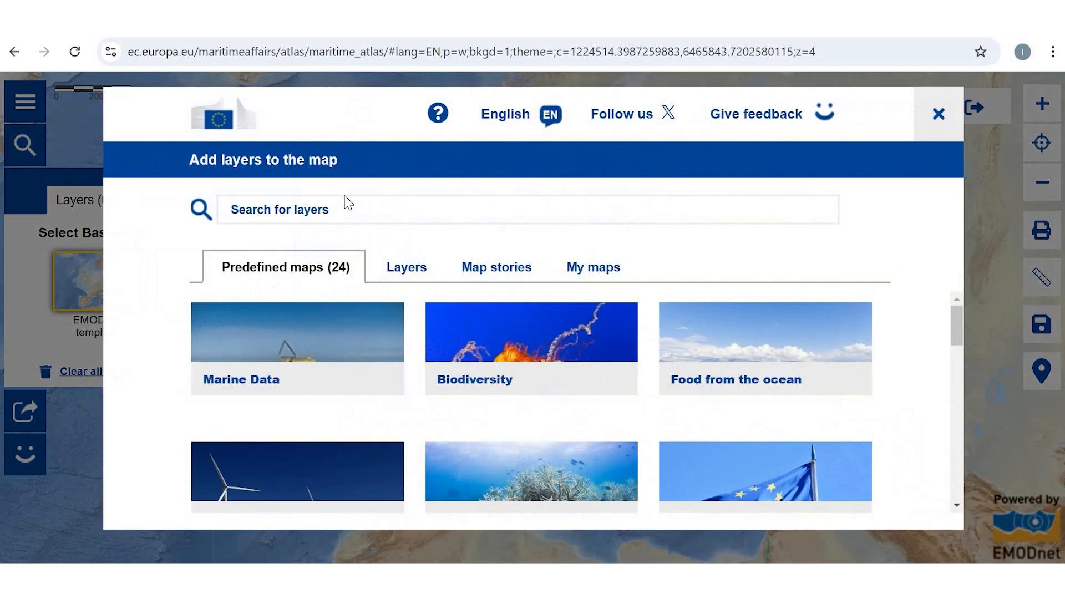
left_click(585, 270)
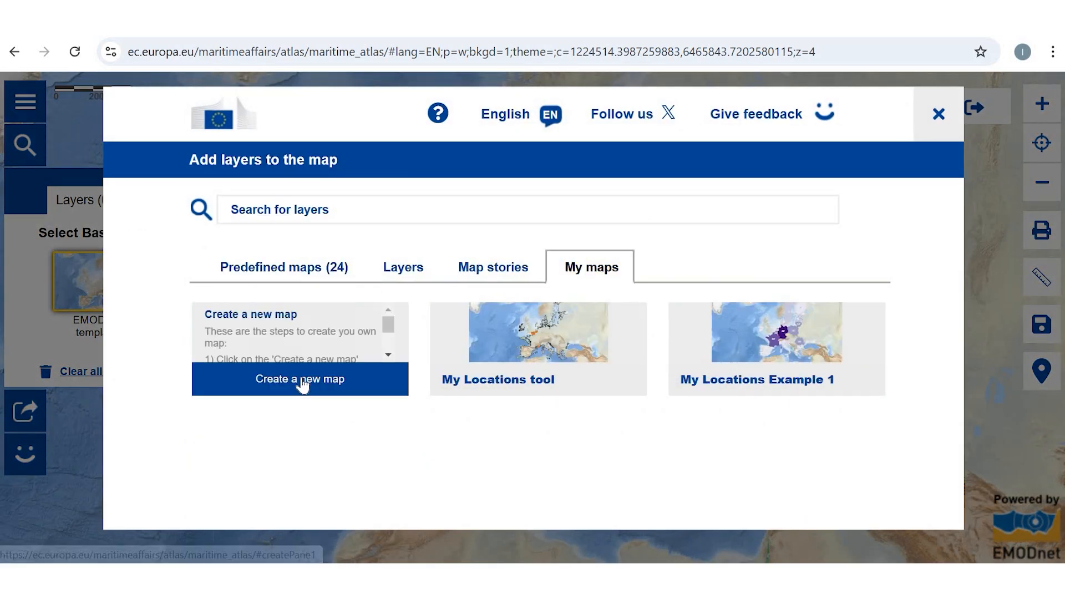
left_click(301, 375)
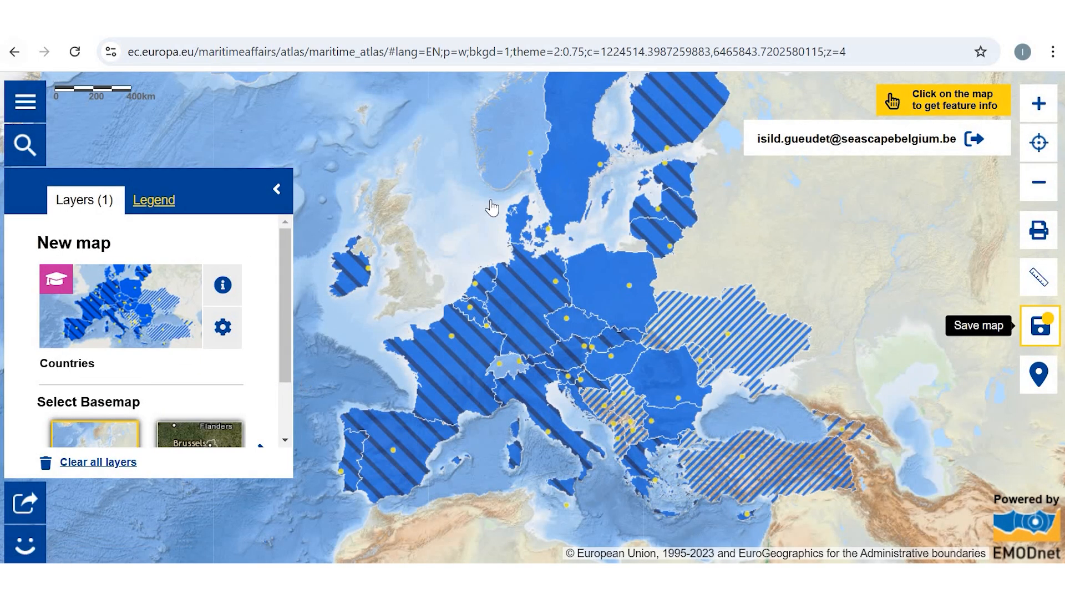
Step: Open the My locations tool and add one extra column and a second row to its table
left_click(1040, 375)
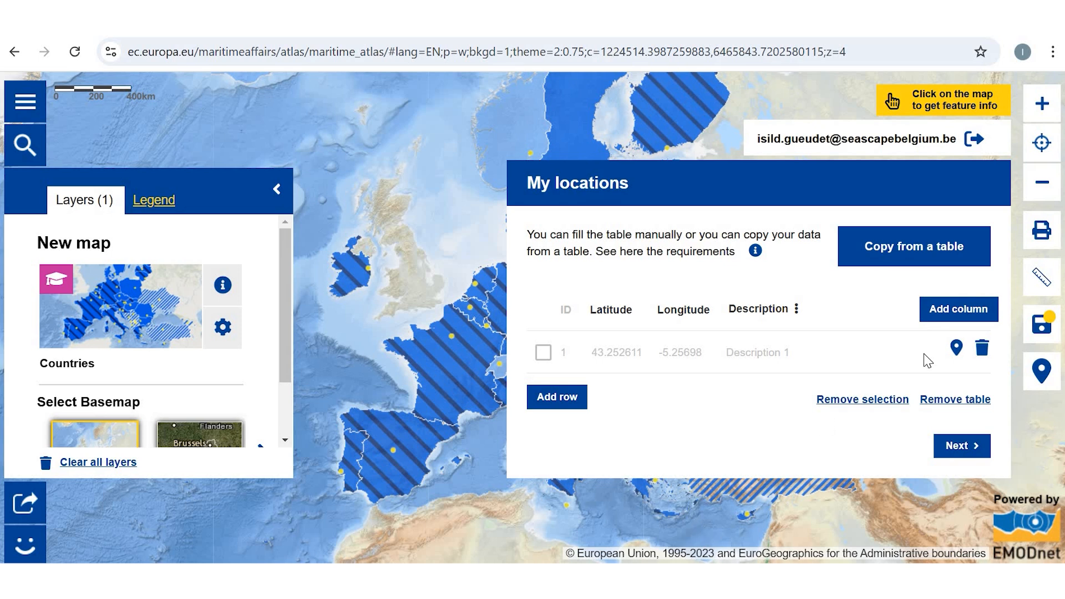
left_click(942, 313)
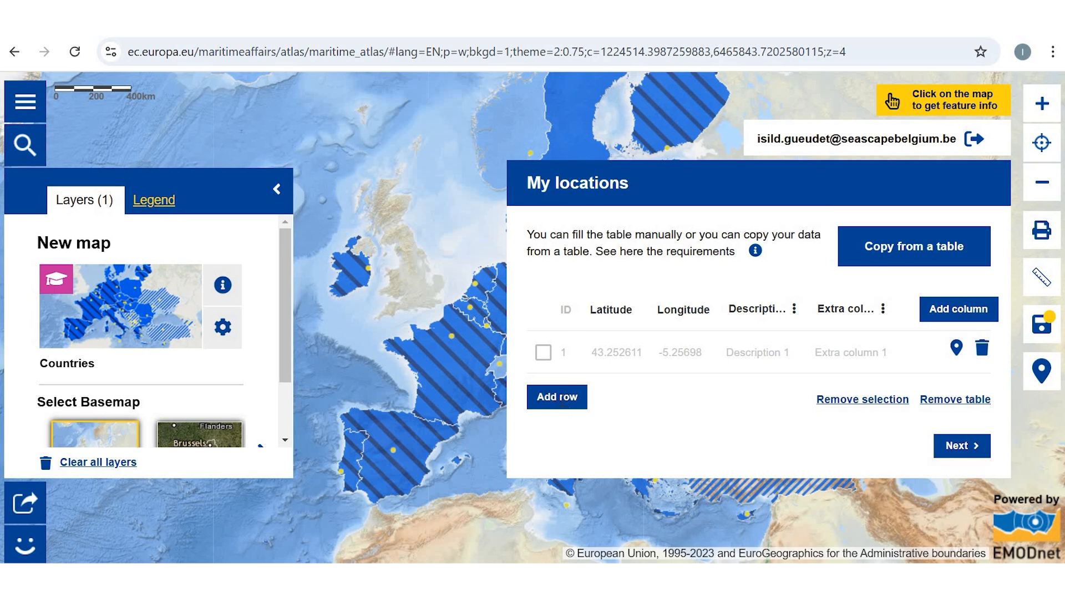
left_click(559, 400)
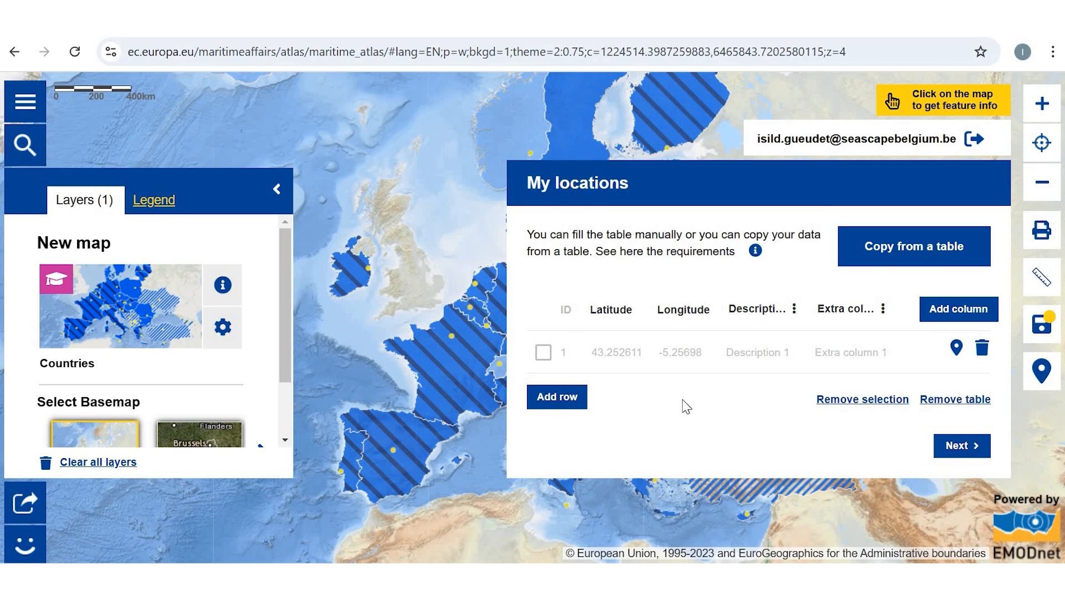
Step: Set the first location's latitude to 50,8477 and its longitude to 4,3572
left_click(610, 349)
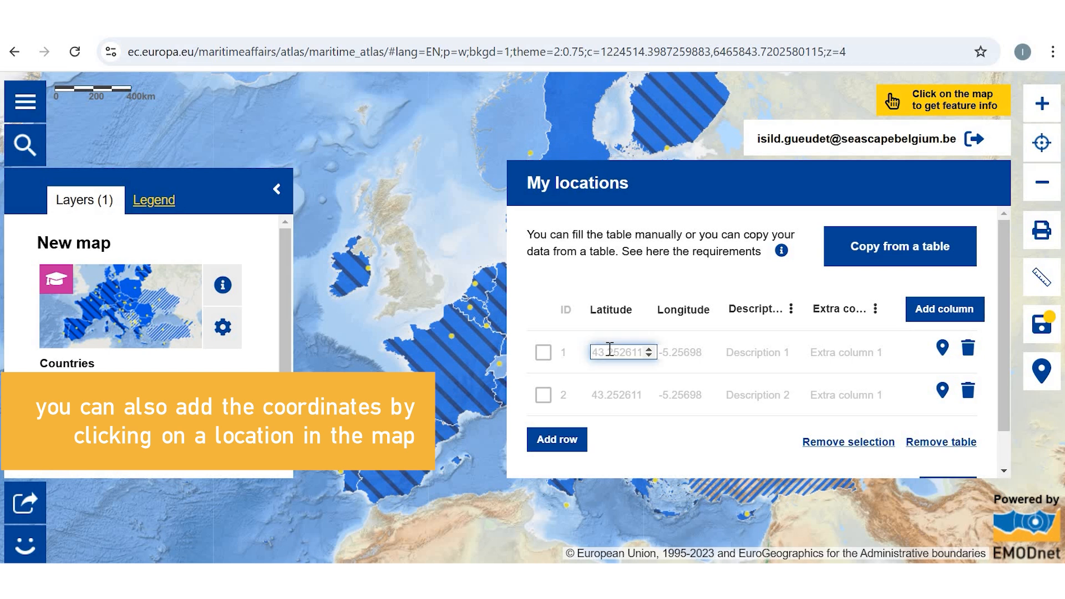
type("50,")
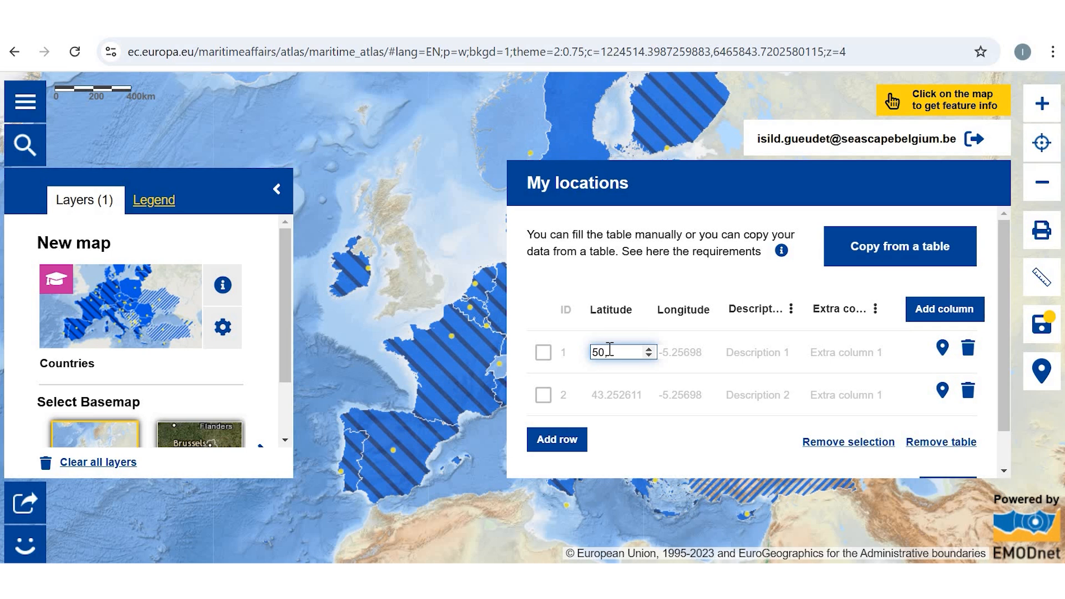
type(".8477")
left_click(672, 349)
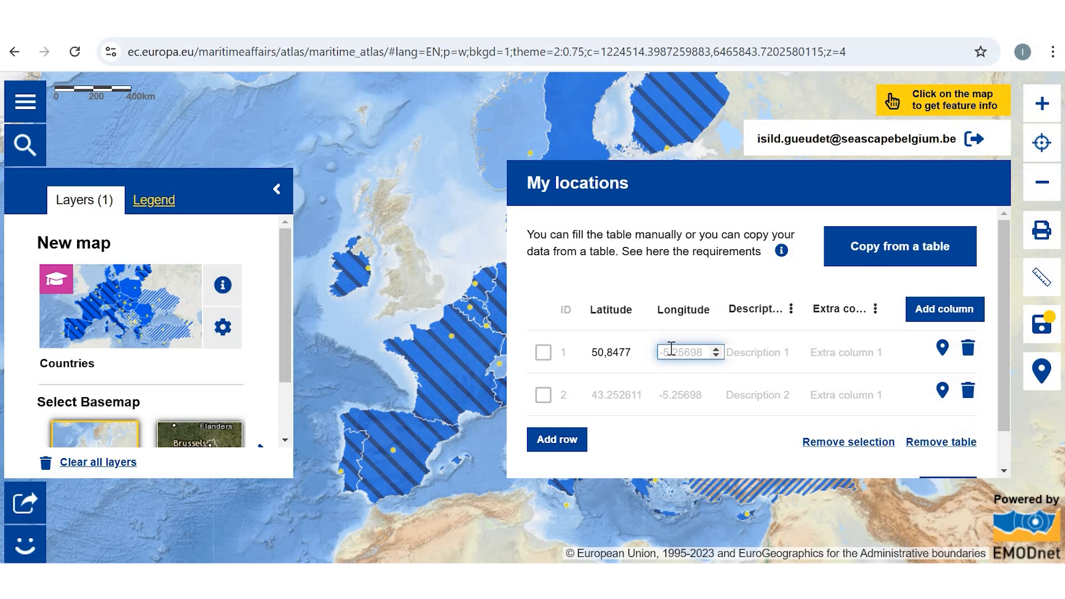
type("4,3572")
Step: Enter "Brussels" as the first location's description and "My office" in its extra column
left_click(733, 353)
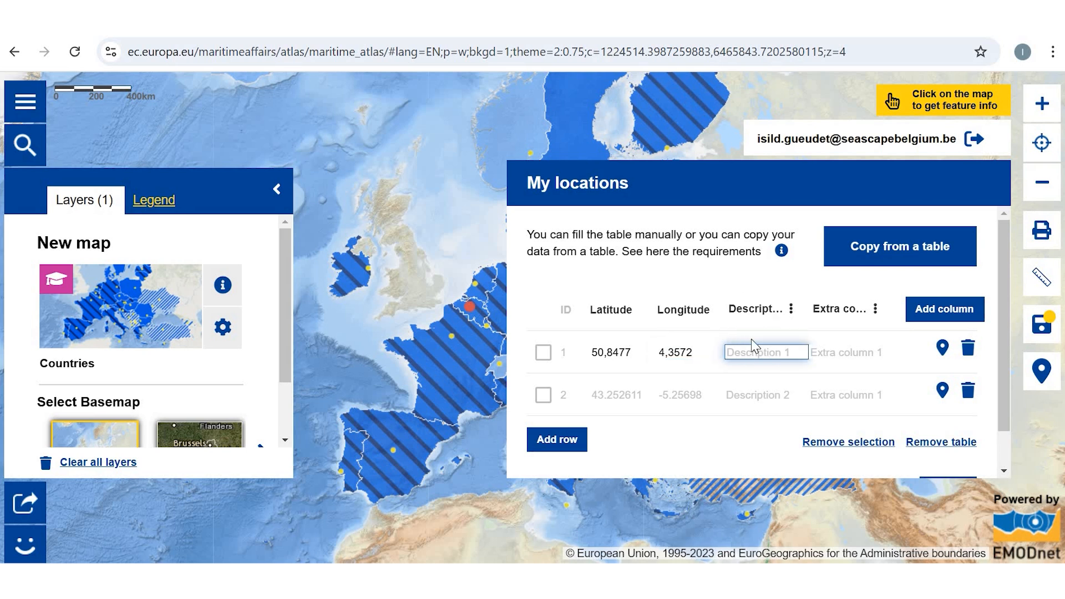
type("Brussels")
key("Tab")
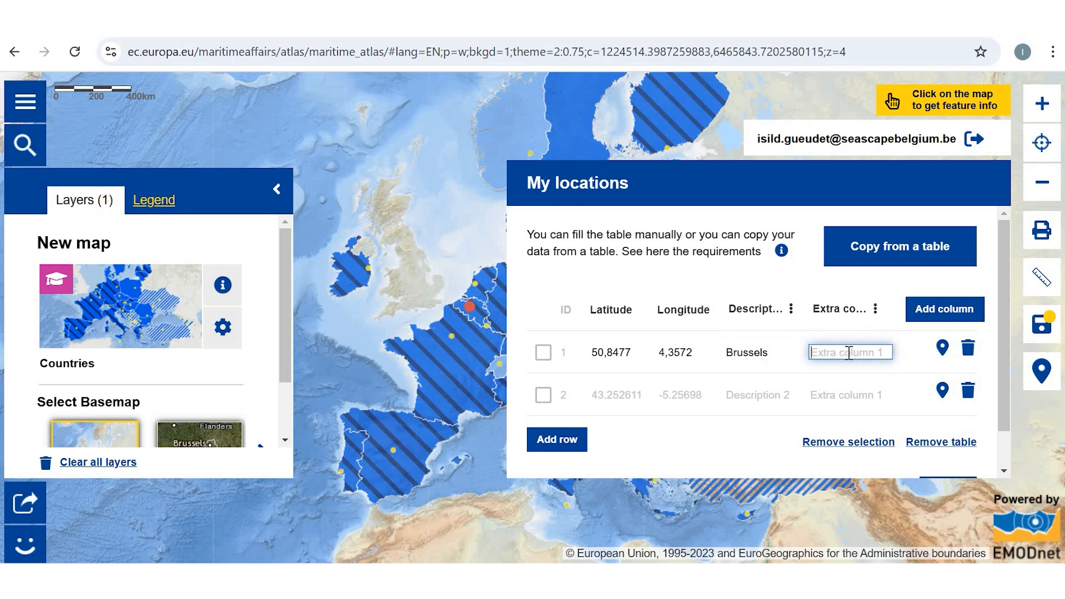
type("My office")
Step: Rename the extra column of the locations table as "Work Area"
left_click(876, 311)
left_click(854, 327)
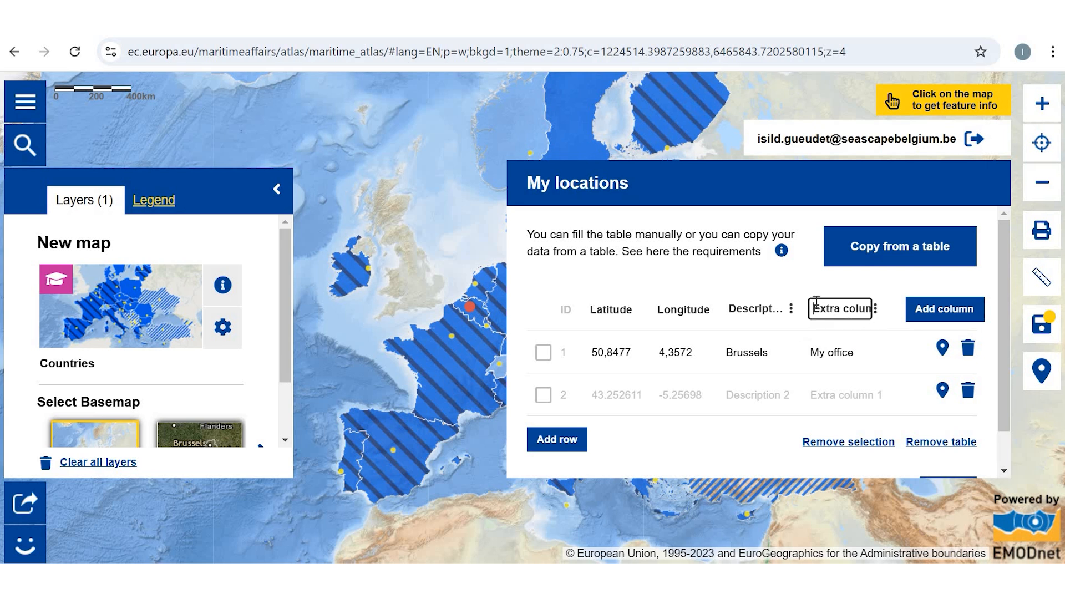
key("shift+Right")
key("shift+Right")
key("shift+Right")
key("shift+Right")
key("shift+Right")
key("shift+Right")
key("shift+Right")
key("shift+Right")
key("shift+Right")
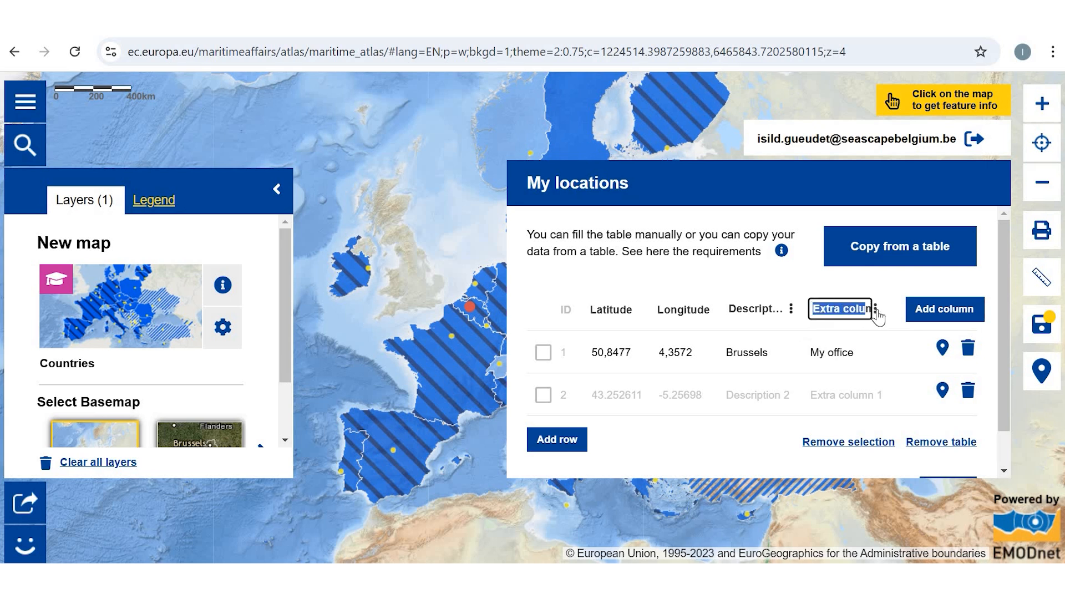
type("E")
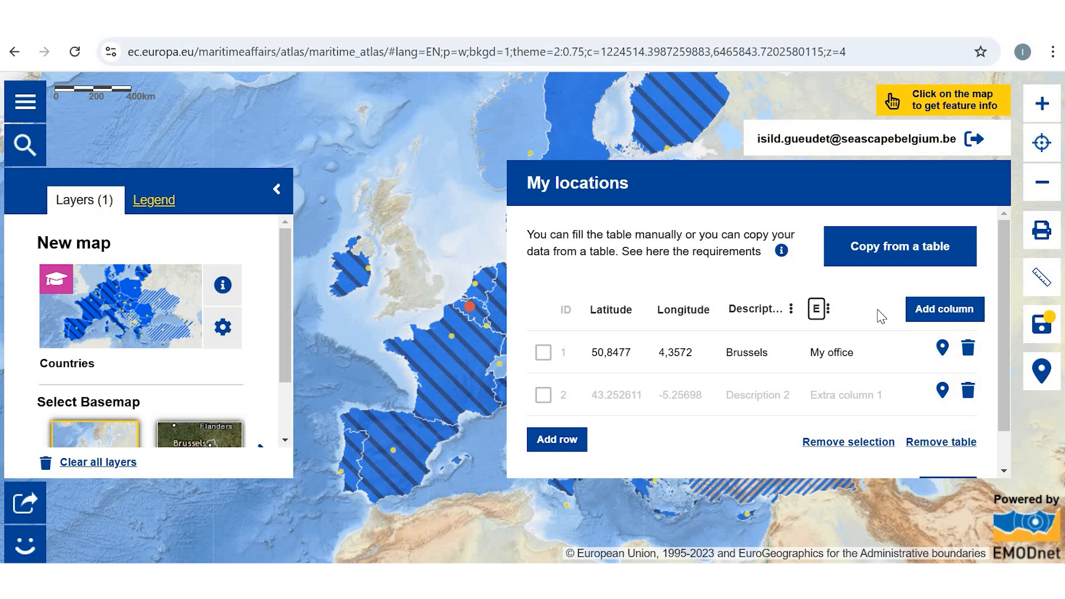
type("Work A")
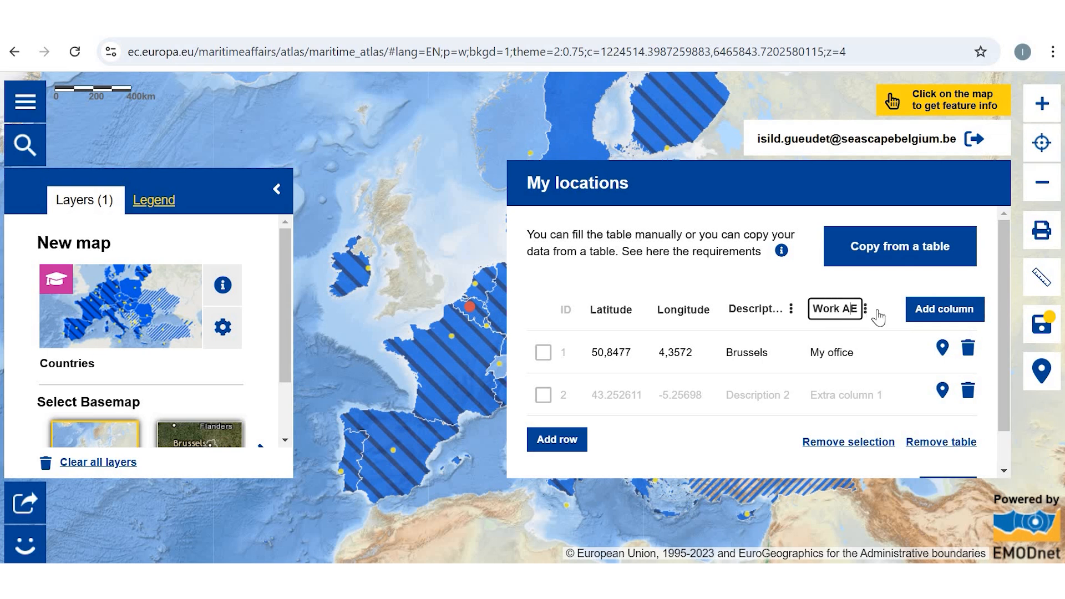
type("rea")
Step: Set the second location's latitude to 43,7102 and its longitude to 7,2620
left_click(609, 397)
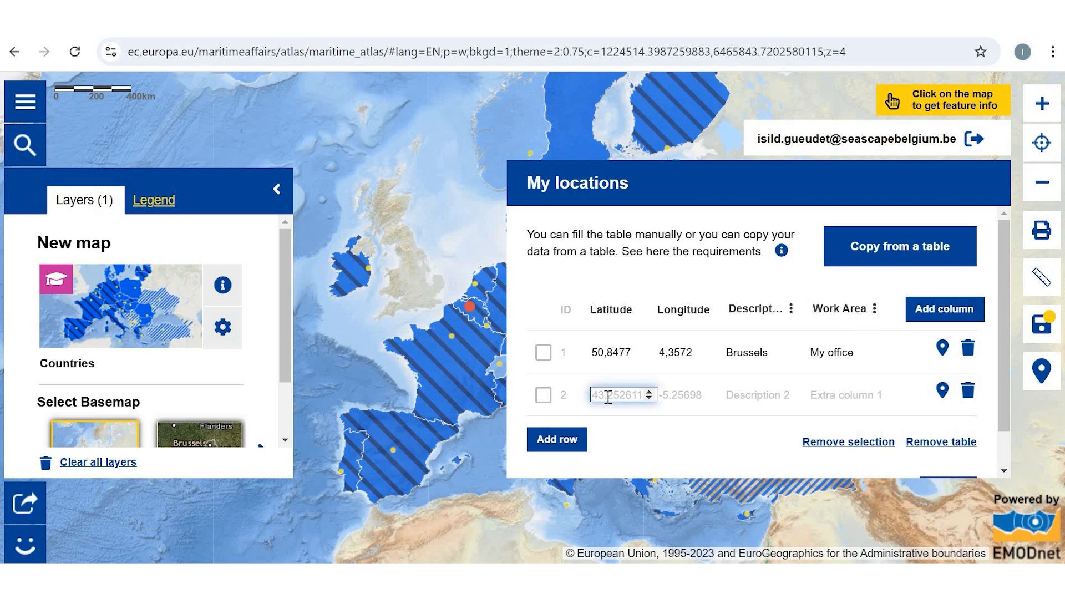
type("43,7102")
left_click(679, 396)
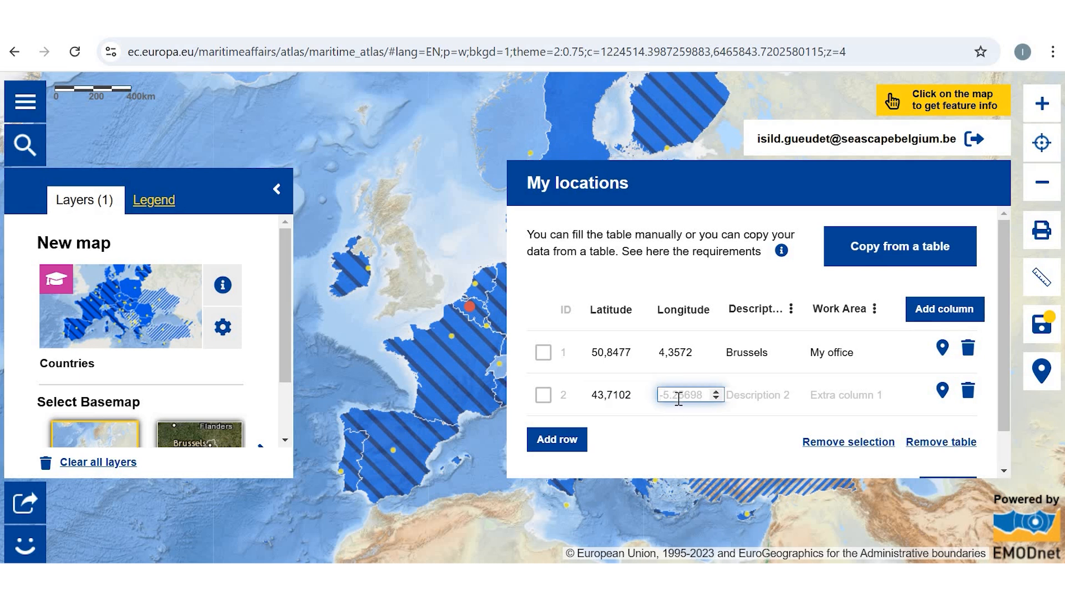
type("7,")
type("2620")
Step: Enter "Nice" as the second location's description and "UNOC 2025" as its work area
left_click(744, 396)
type("Nice")
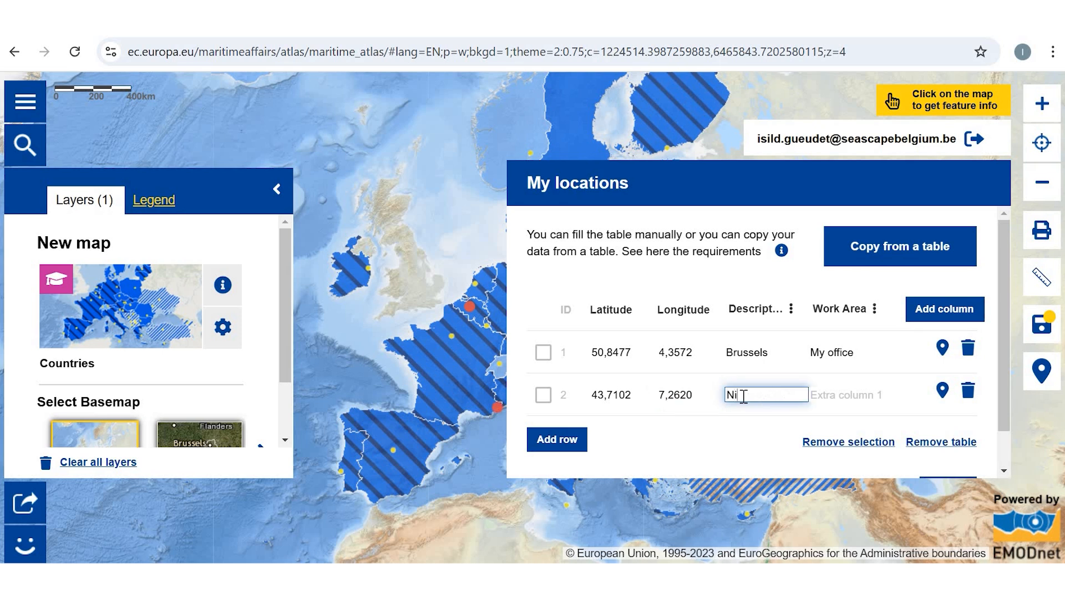
left_click(830, 398)
type("UNOC 2025")
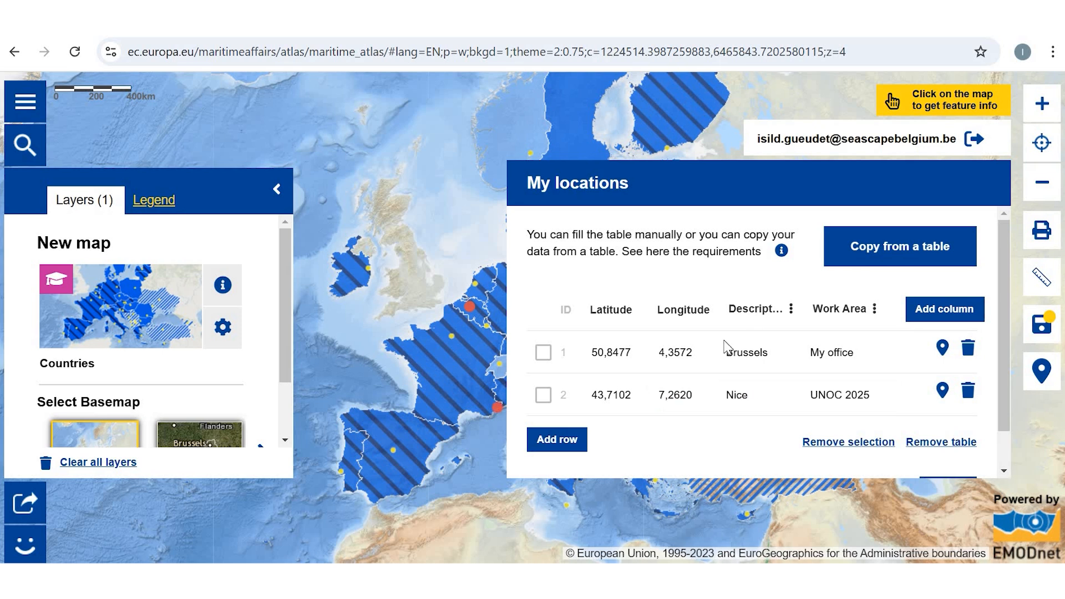
Step: Add a third row and another extra column to the locations table
scroll(820, 382, "down", 1)
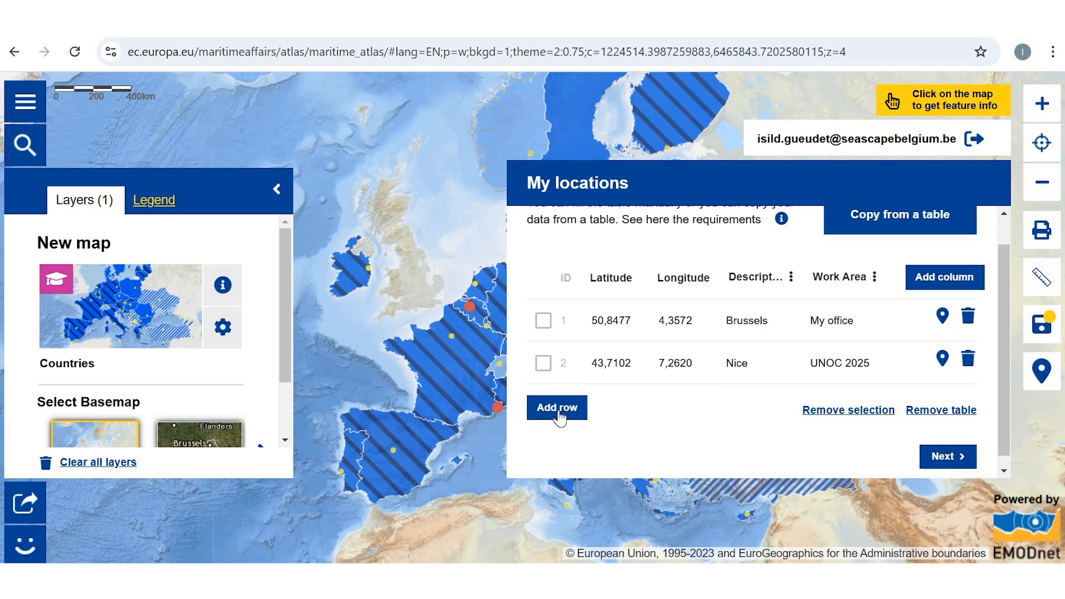
left_click(555, 409)
left_click(940, 286)
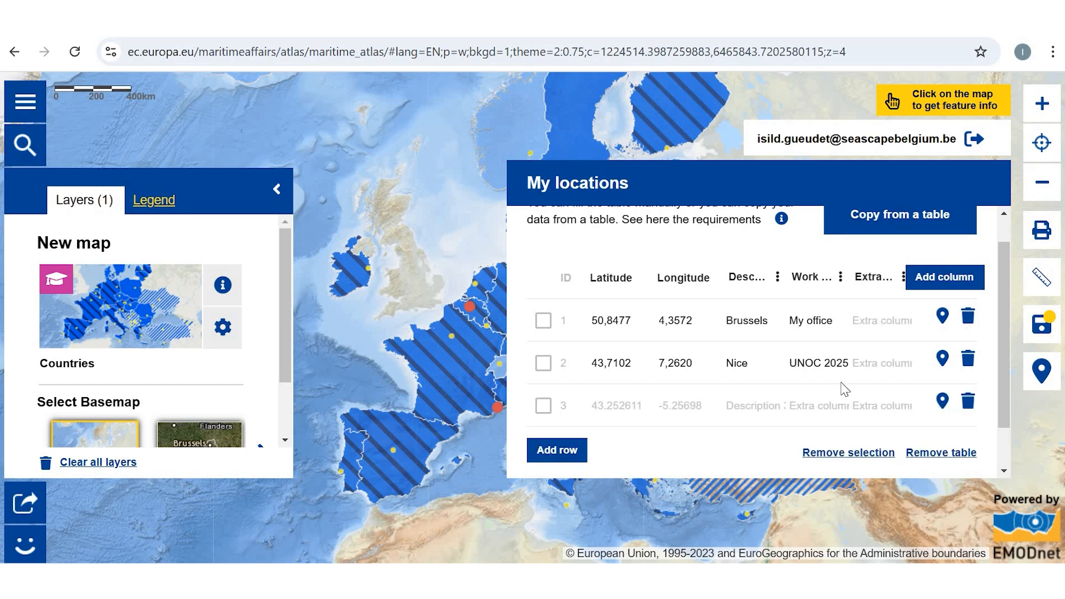
scroll(943, 271, "down", 2)
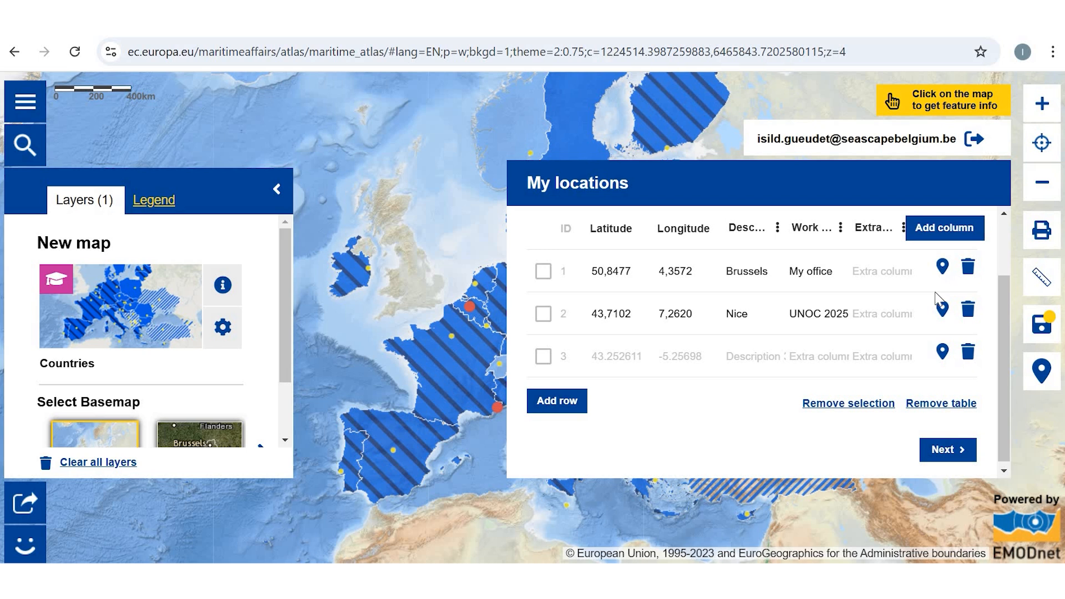
Step: Continue to the layer settings and title the locations layer "My Locations Example"
scroll(956, 454, "down", 1)
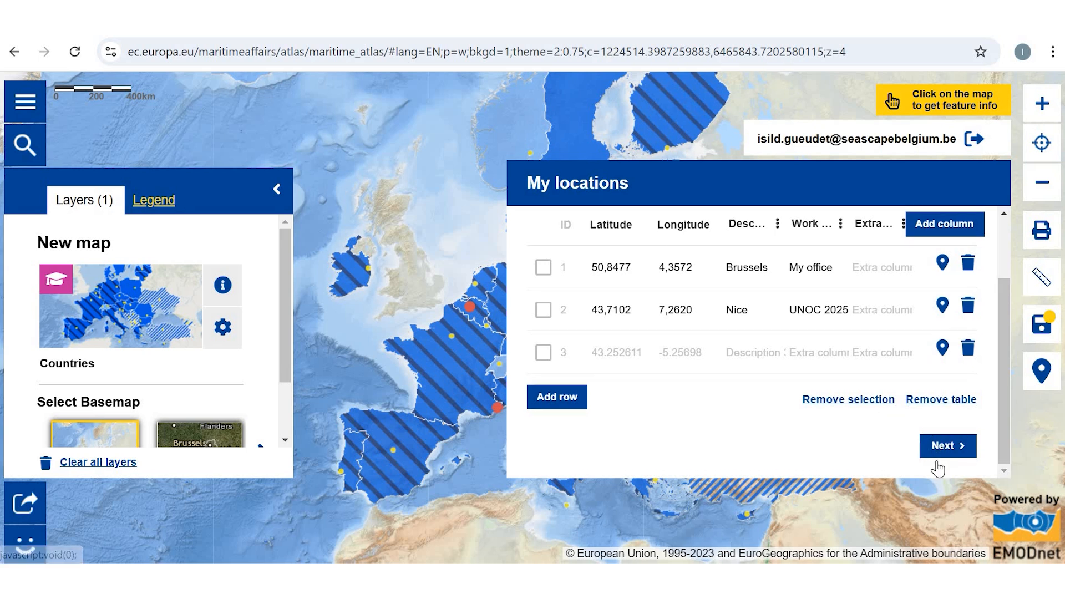
left_click(948, 448)
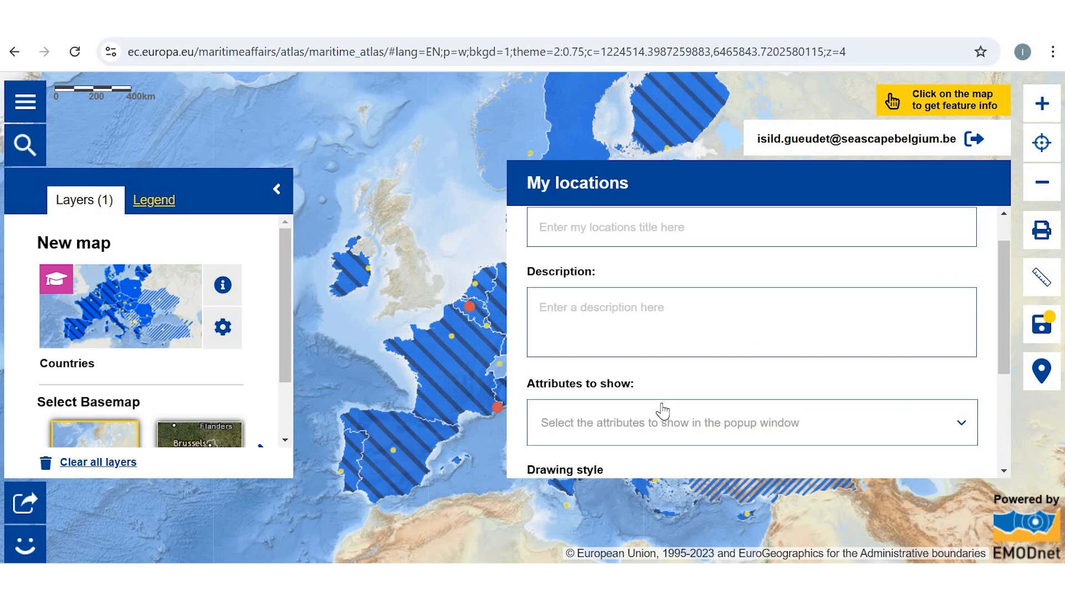
scroll(749, 263, "up", 1)
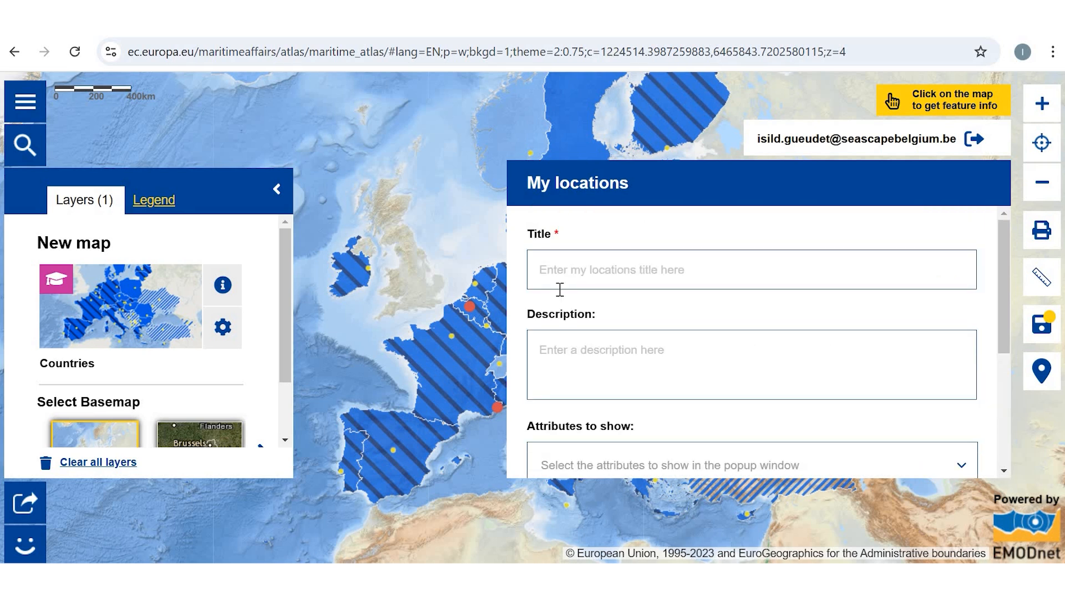
left_click(597, 261)
type("My Locations E")
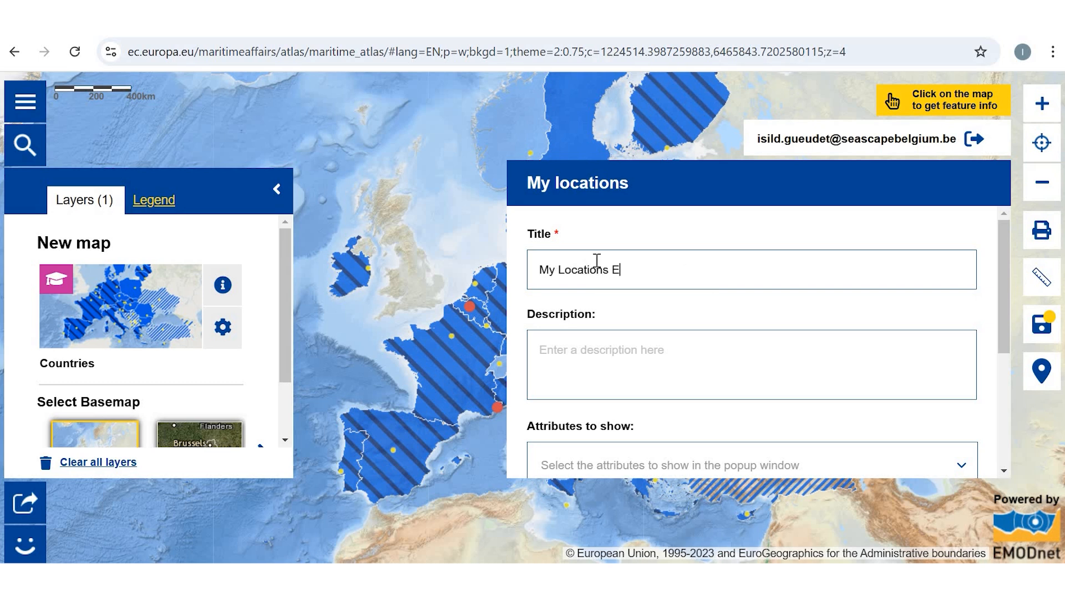
type("xample")
Step: Choose ID, Description and Work Area as the attributes to show in the popup window
scroll(702, 380, "down", 2)
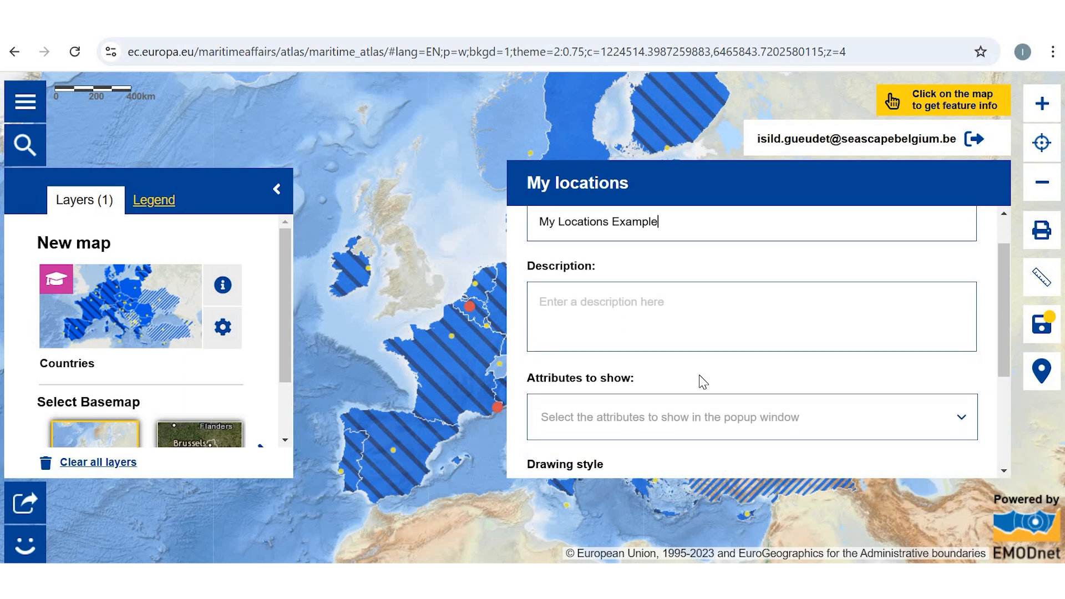
scroll(662, 331, "down", 2)
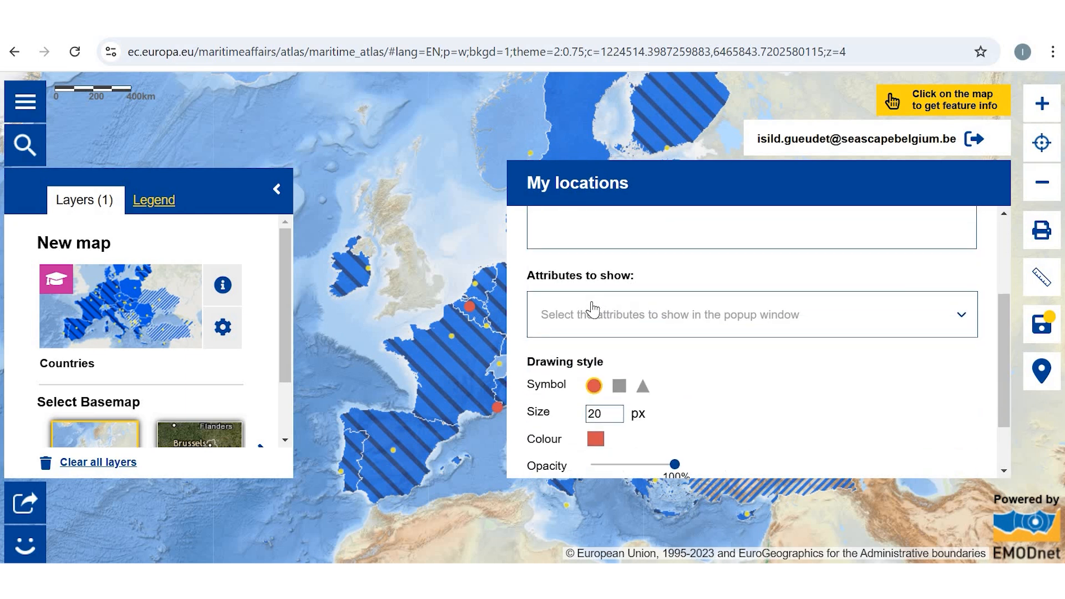
left_click(773, 329)
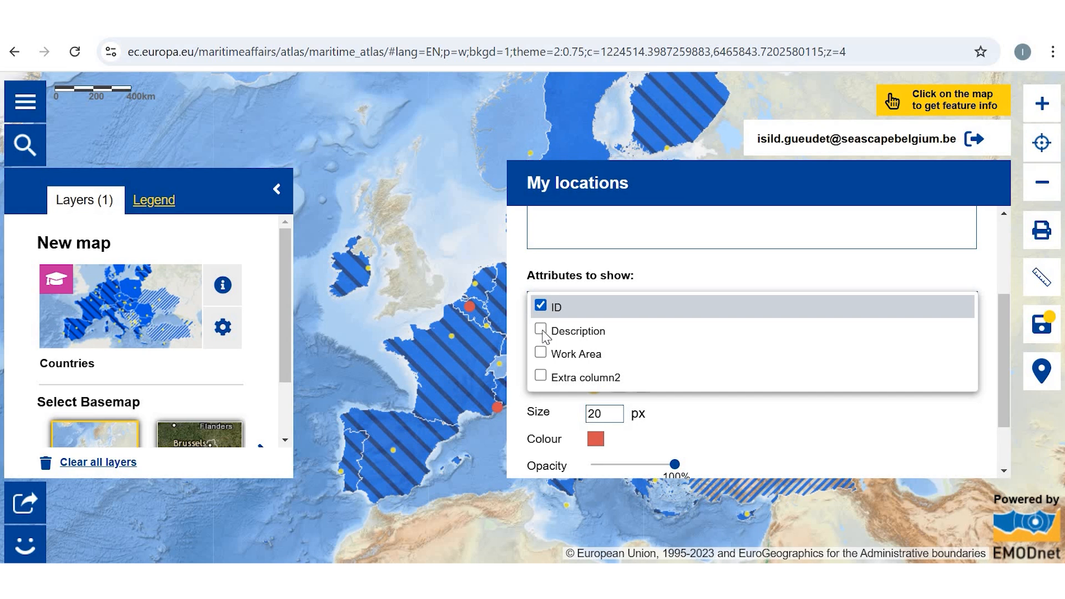
left_click(791, 446)
Step: Set the colour of the location symbols to a saturated blue
scroll(610, 333, "down", 2)
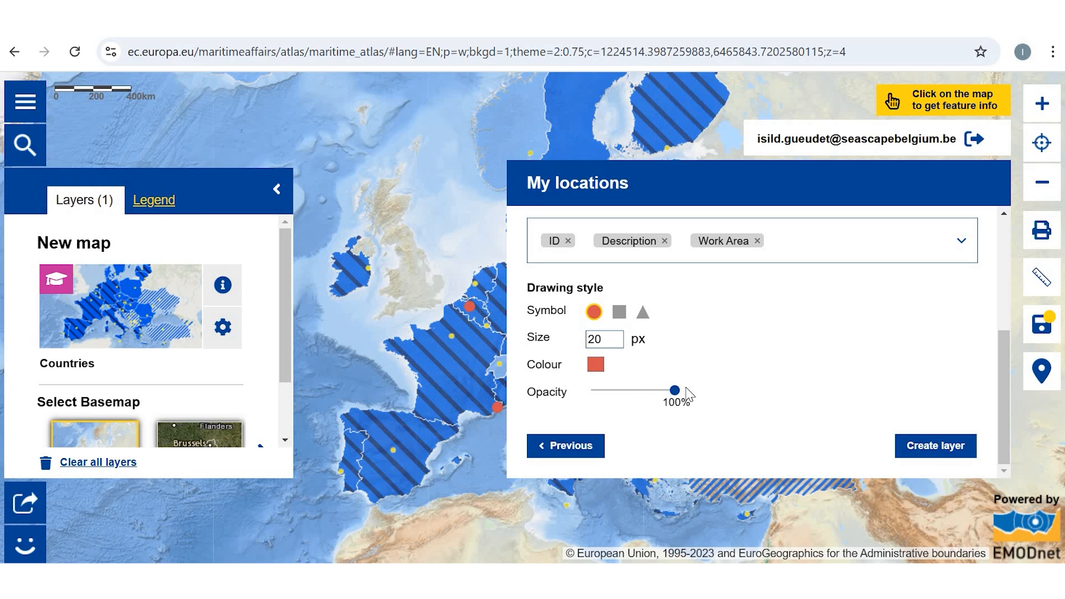
left_click(595, 366)
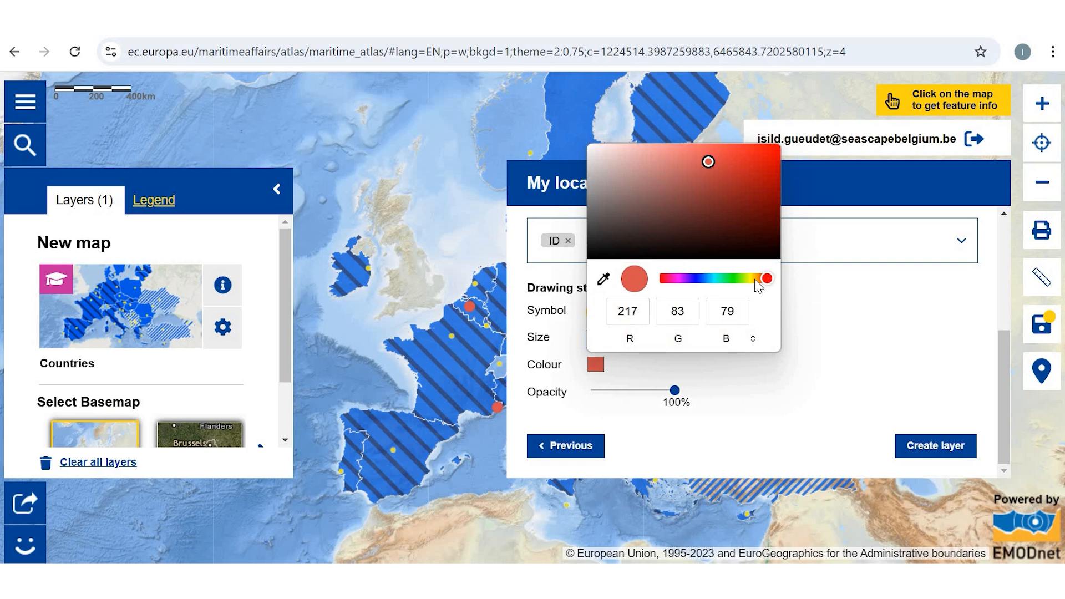
left_click_drag(668, 282, 697, 279)
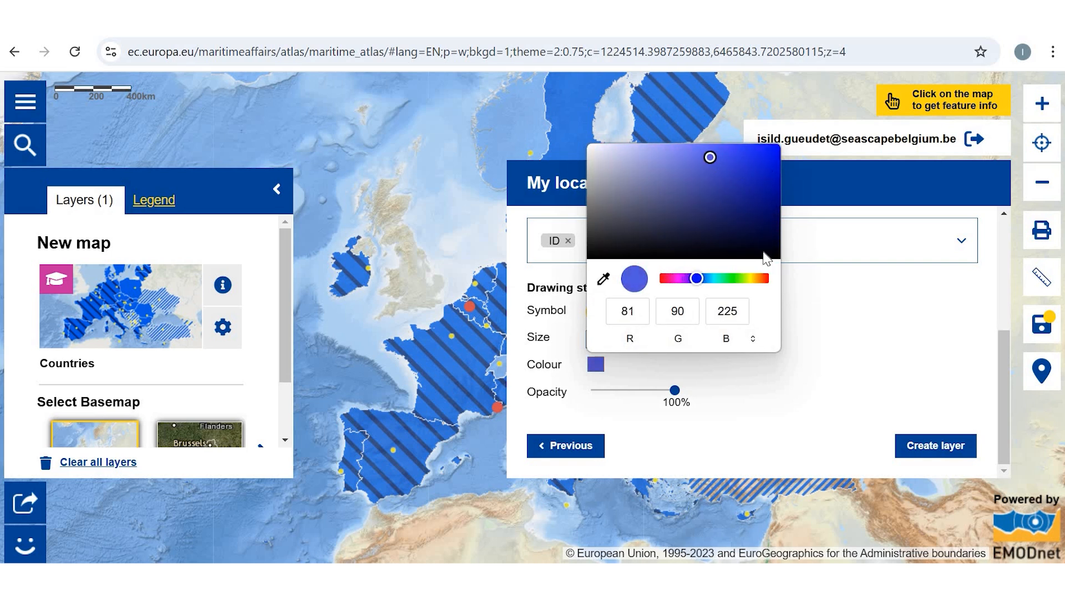
left_click(761, 162)
left_click(838, 405)
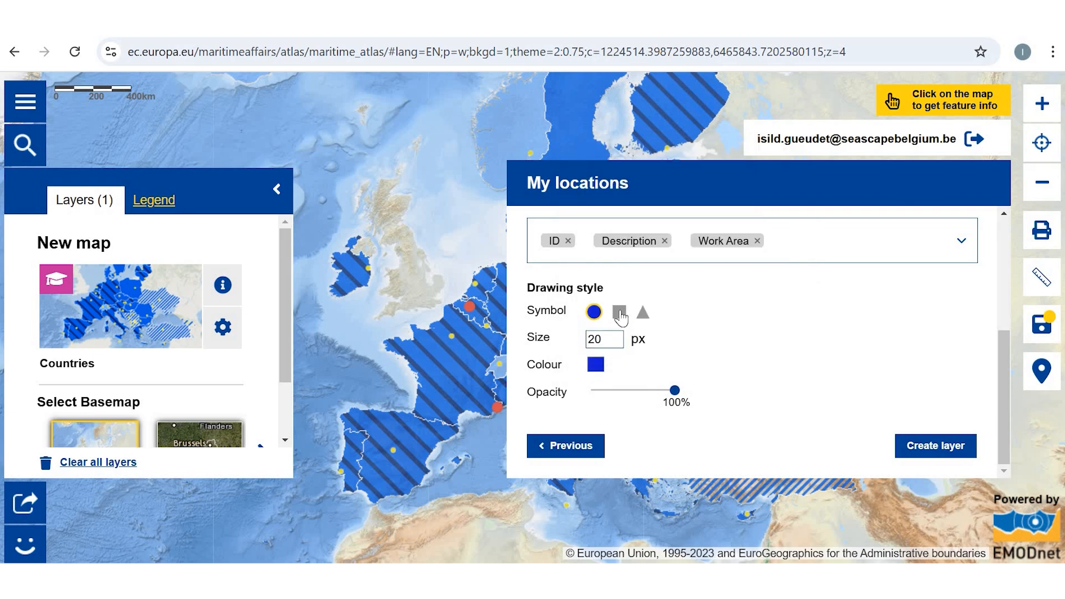
Step: Choose the square symbol, create the locations layer and close the My locations window
left_click(620, 312)
left_click(959, 453)
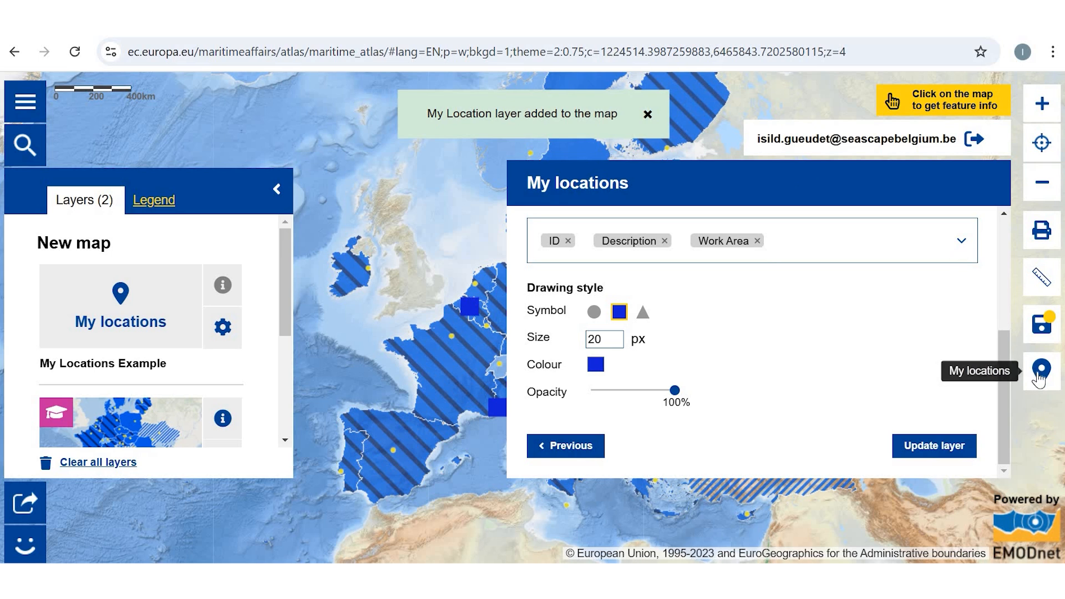
left_click(299, 198)
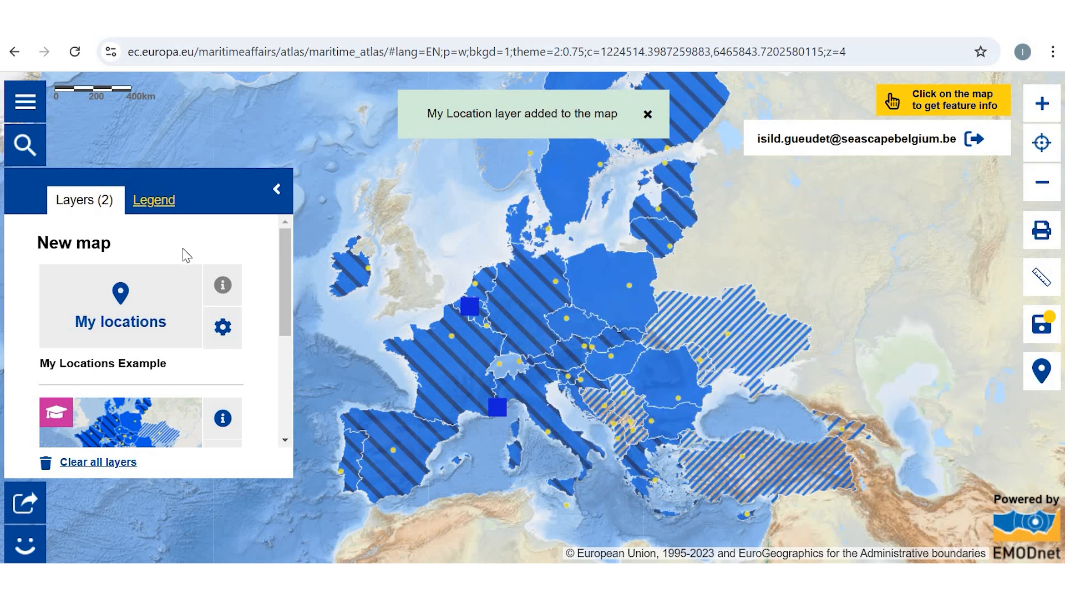
Step: Remove the Countries layer from the map
scroll(223, 382, "down", 2)
left_click(222, 372)
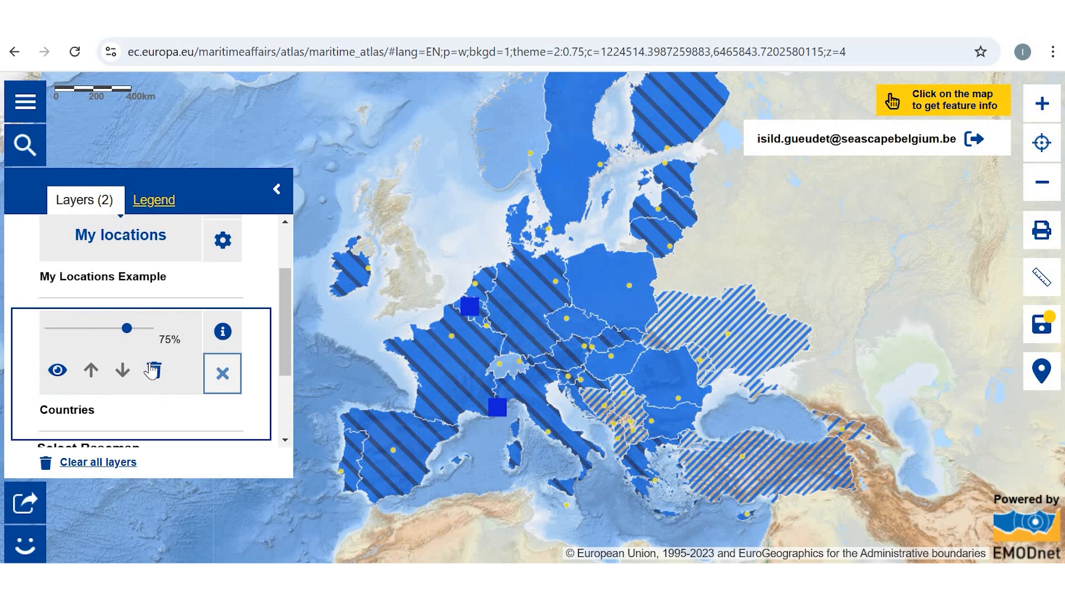
left_click(155, 370)
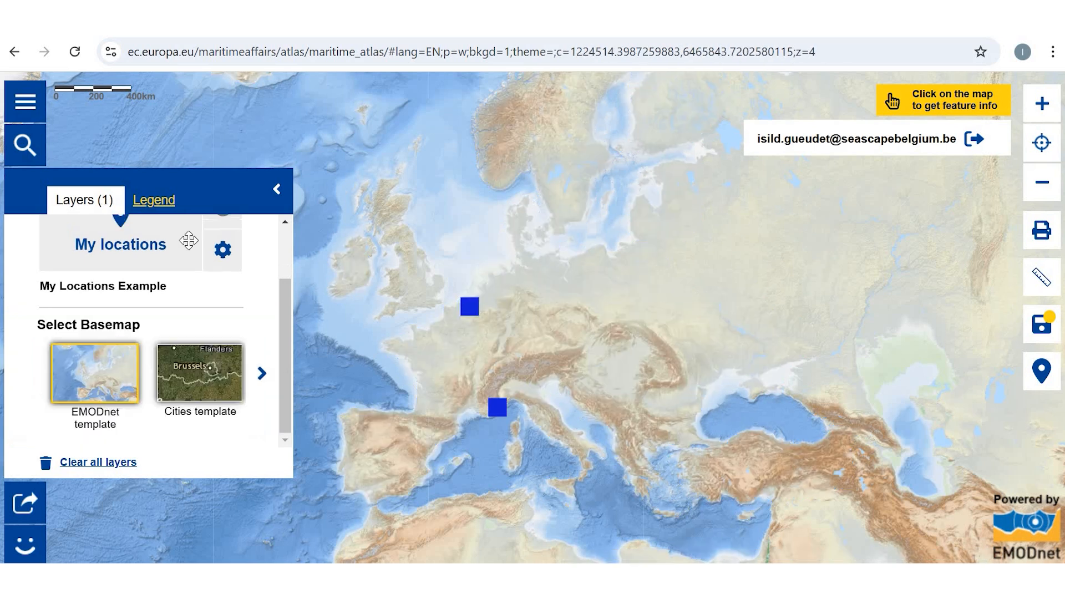
Step: Show the map legend and view the feature information of the Brussels and Nice locations
left_click(150, 201)
left_click_drag(437, 339, 507, 330)
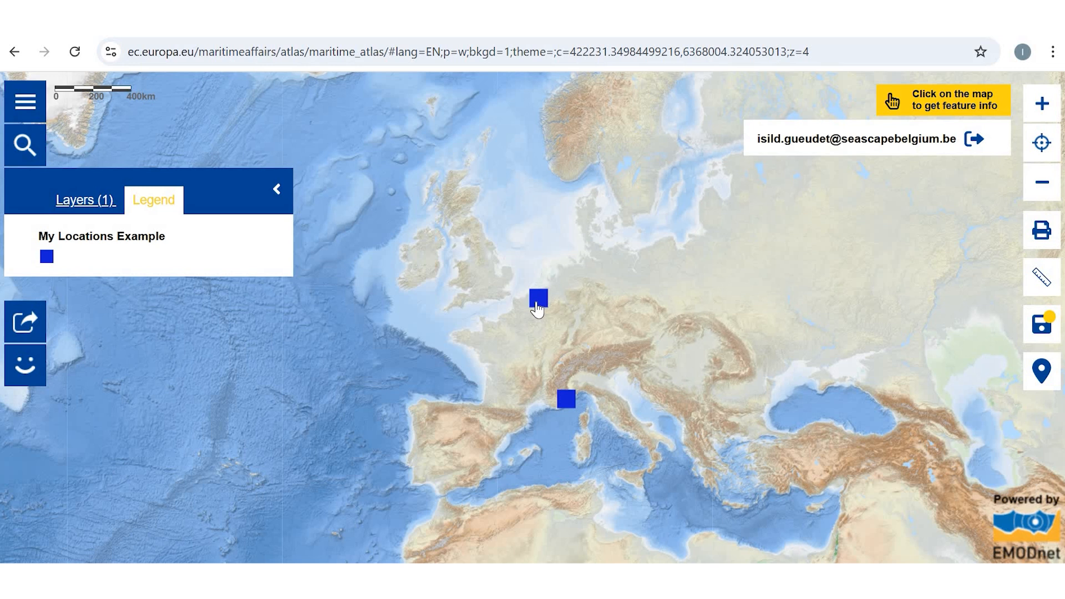
left_click(537, 306)
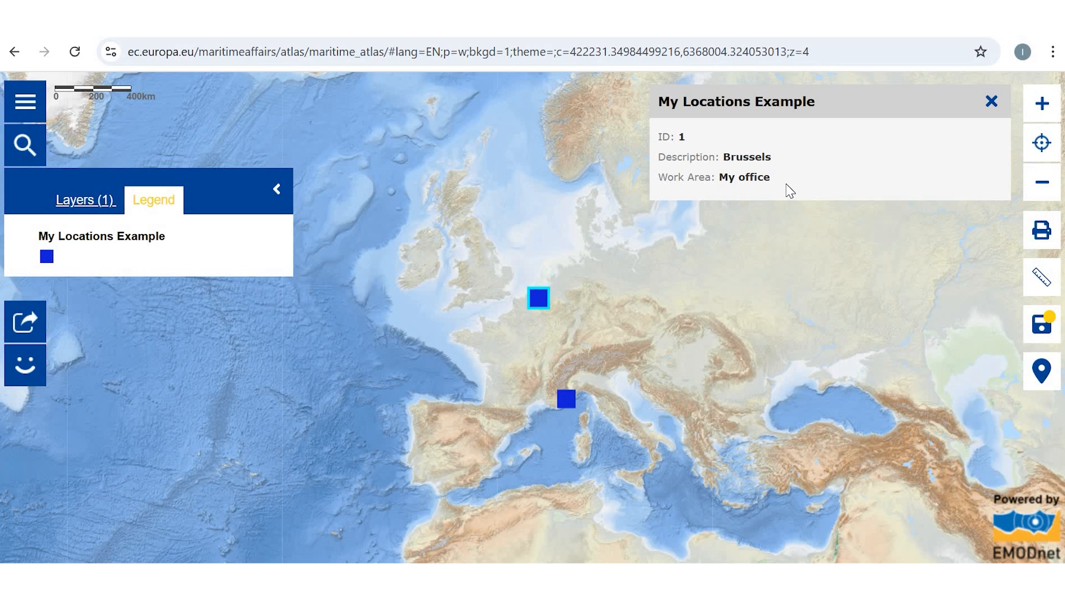
left_click(571, 407)
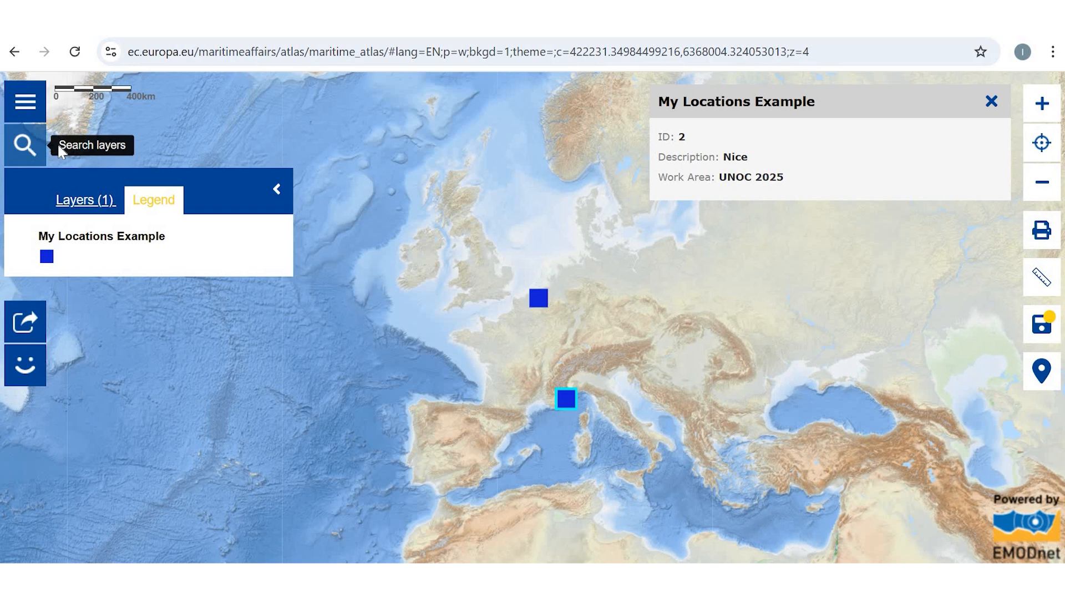
Step: Add the "Locations of wind farms" layer from the Energy group of the layer catalogue to the map
left_click(29, 145)
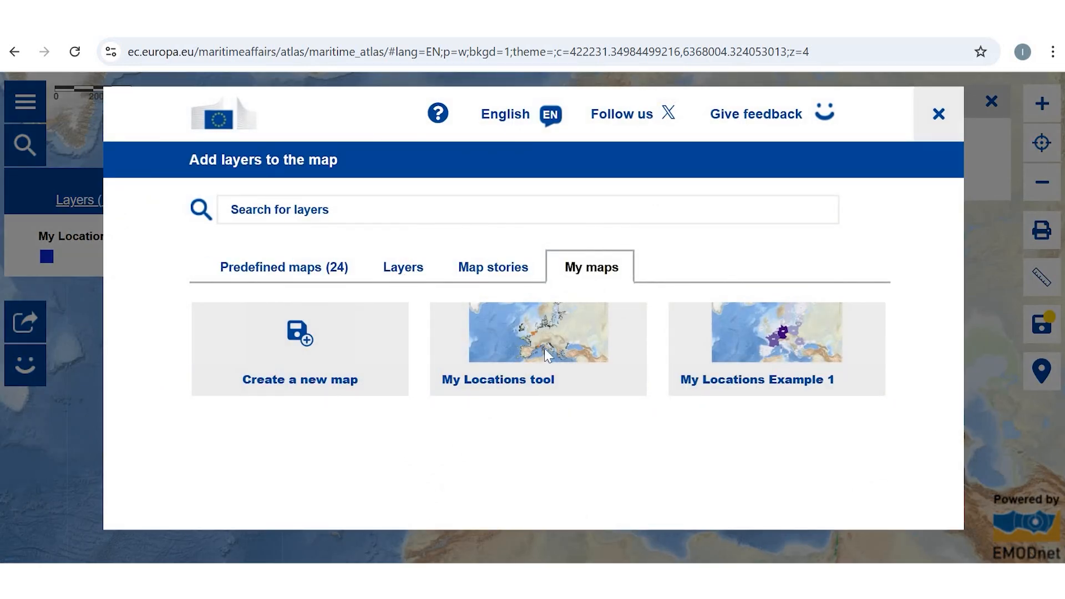
left_click(403, 267)
scroll(464, 388, "down", 1)
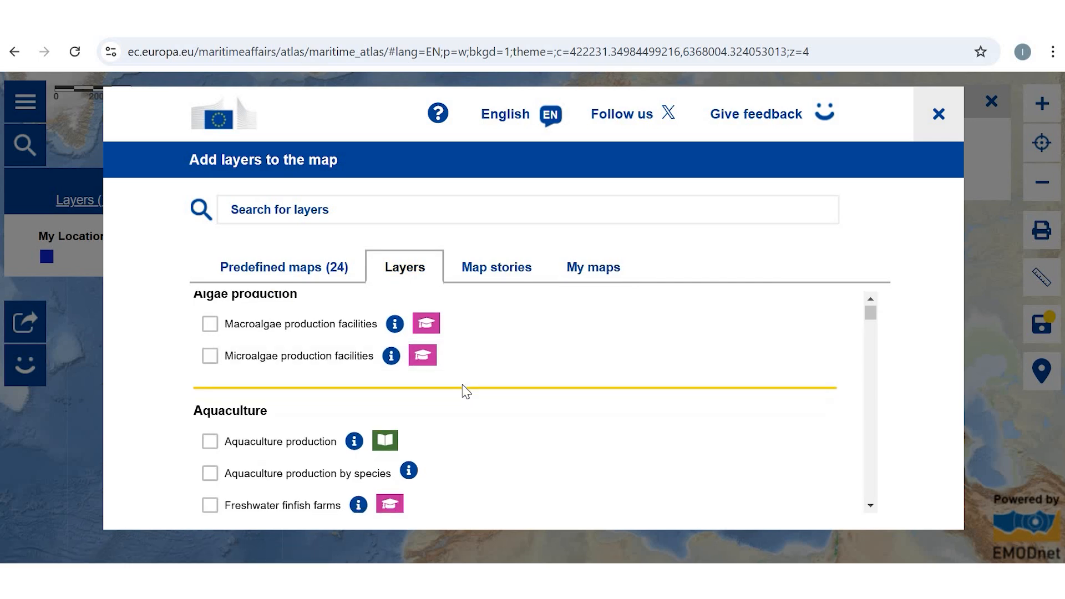
scroll(465, 391, "down", 7)
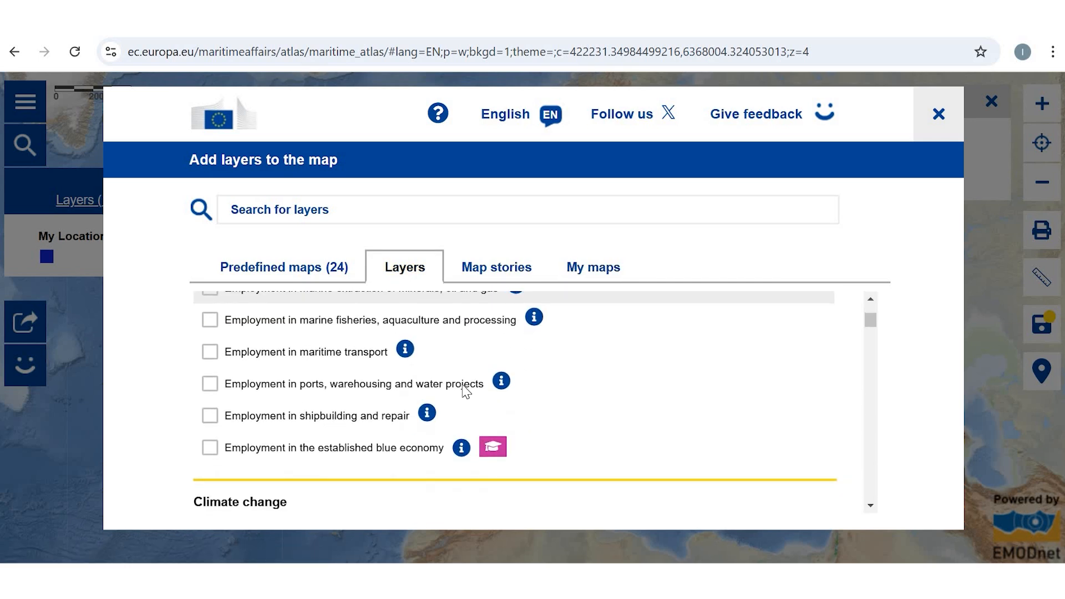
scroll(465, 391, "down", 8)
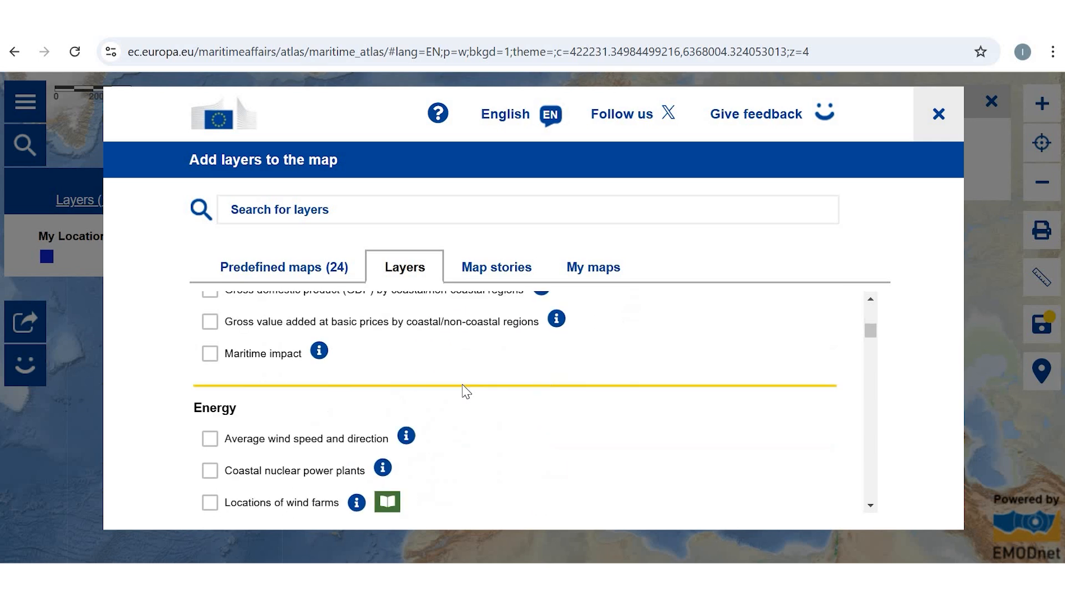
scroll(465, 391, "down", 4)
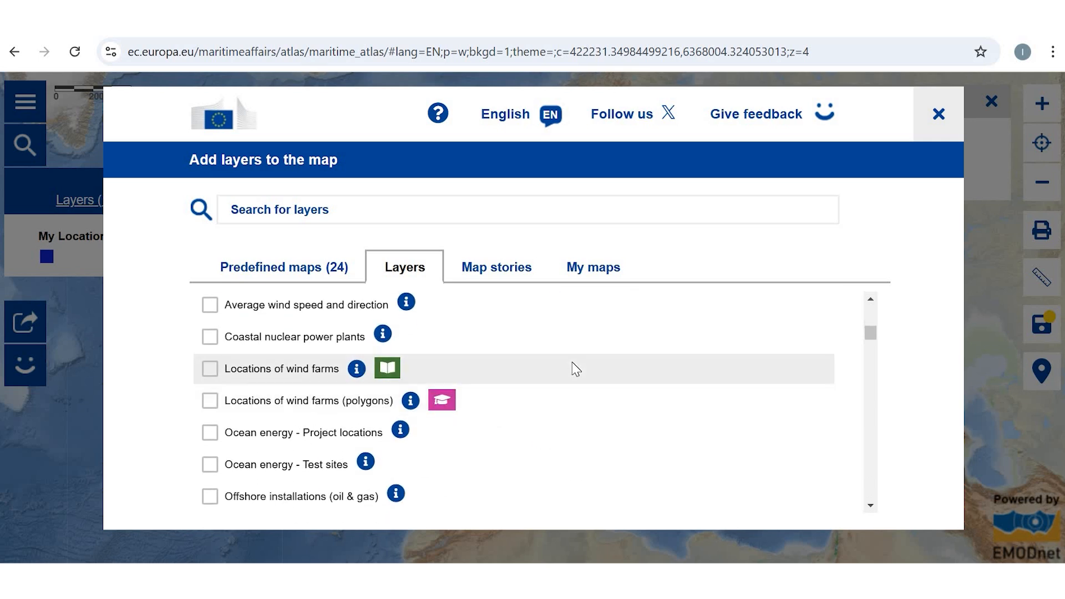
scroll(576, 369, "down", 1)
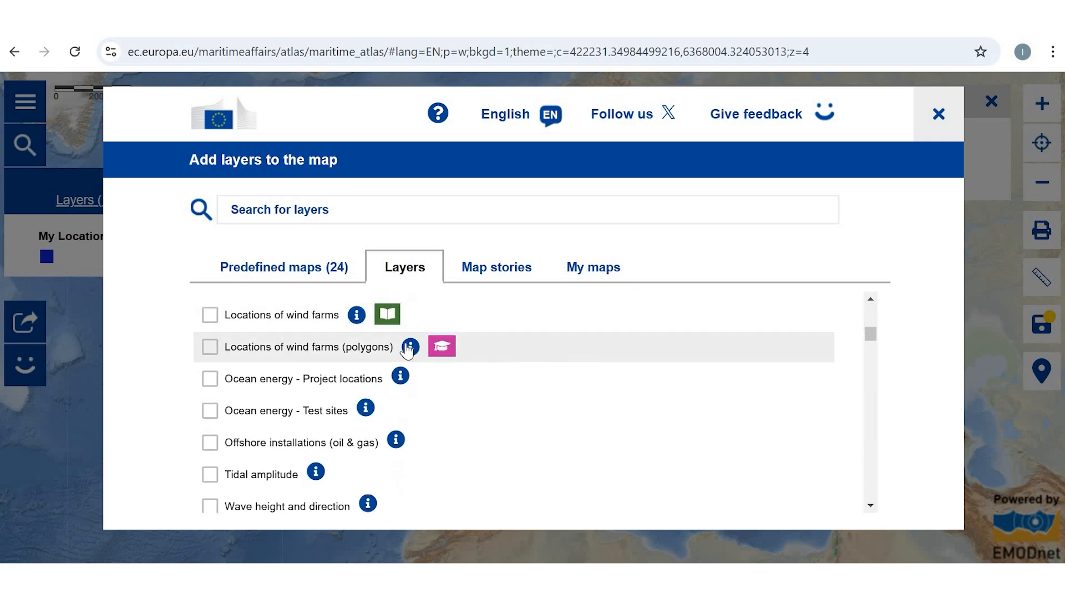
left_click(241, 322)
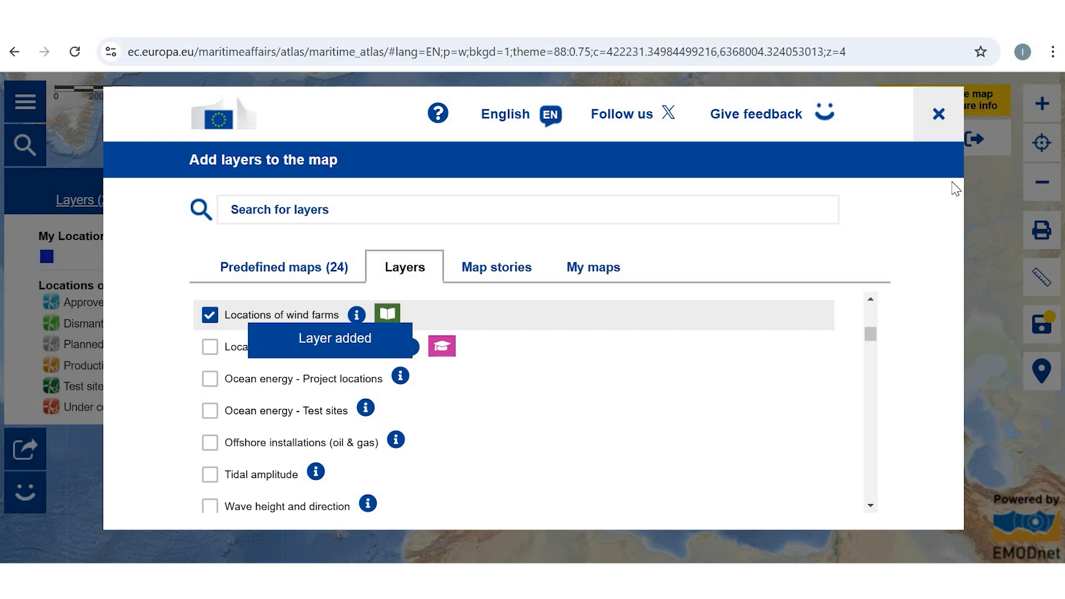
left_click(939, 115)
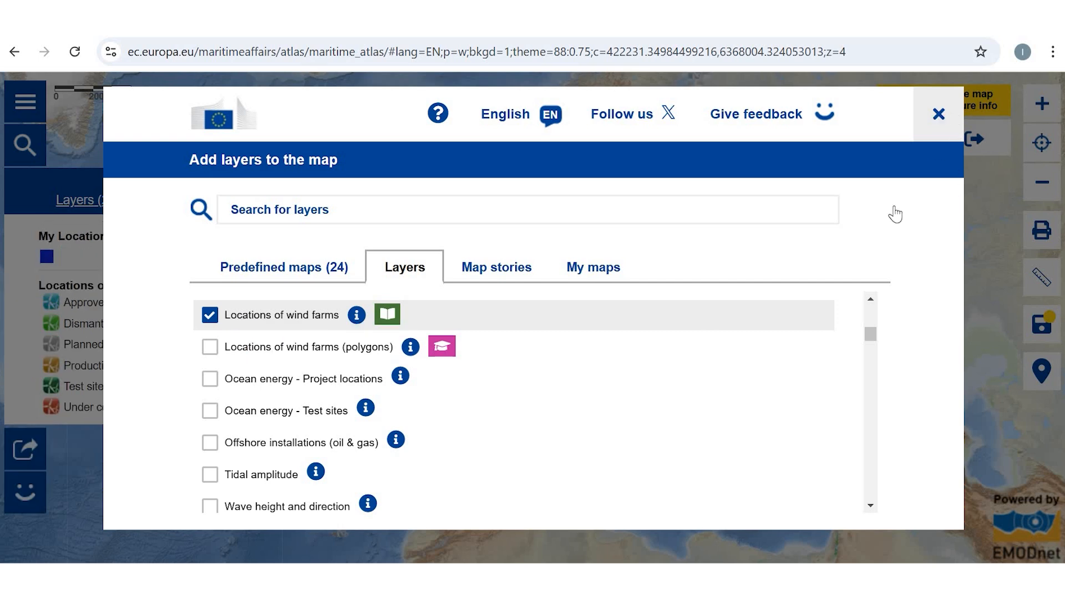
Step: Examine the wind farms off the Belgian coast and bring both own locations back into view
scroll(549, 334, "up", 1)
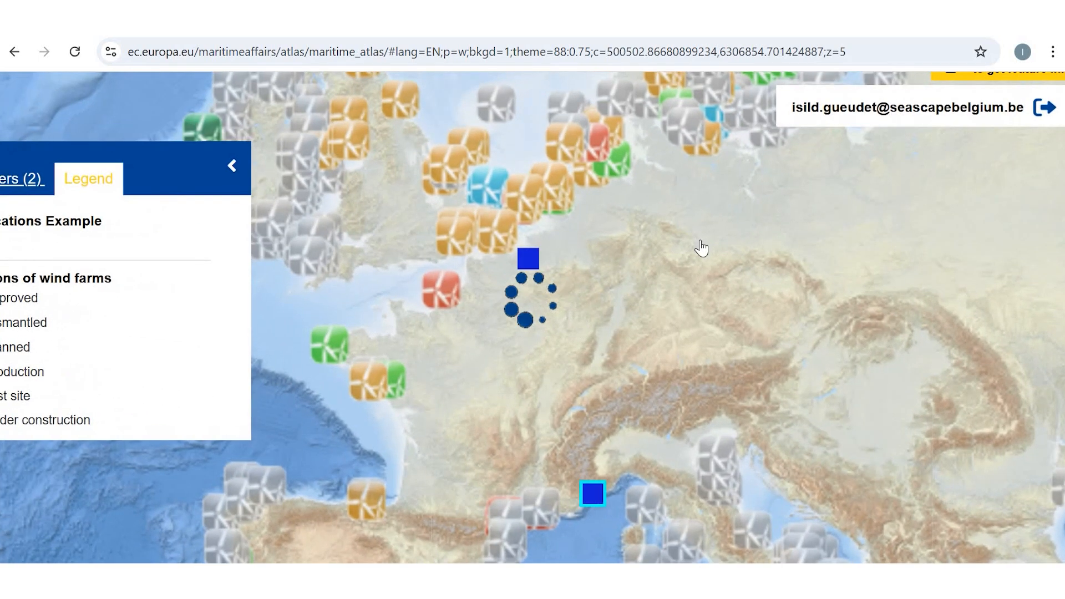
scroll(503, 289, "up", 2)
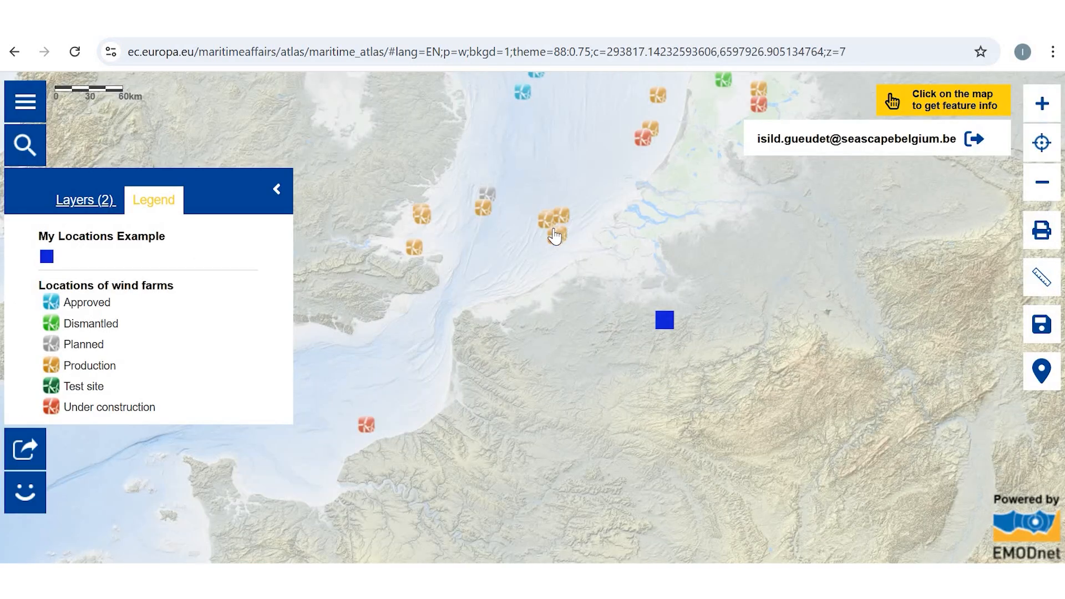
left_click(554, 240)
left_click(1037, 191)
left_click(1036, 197)
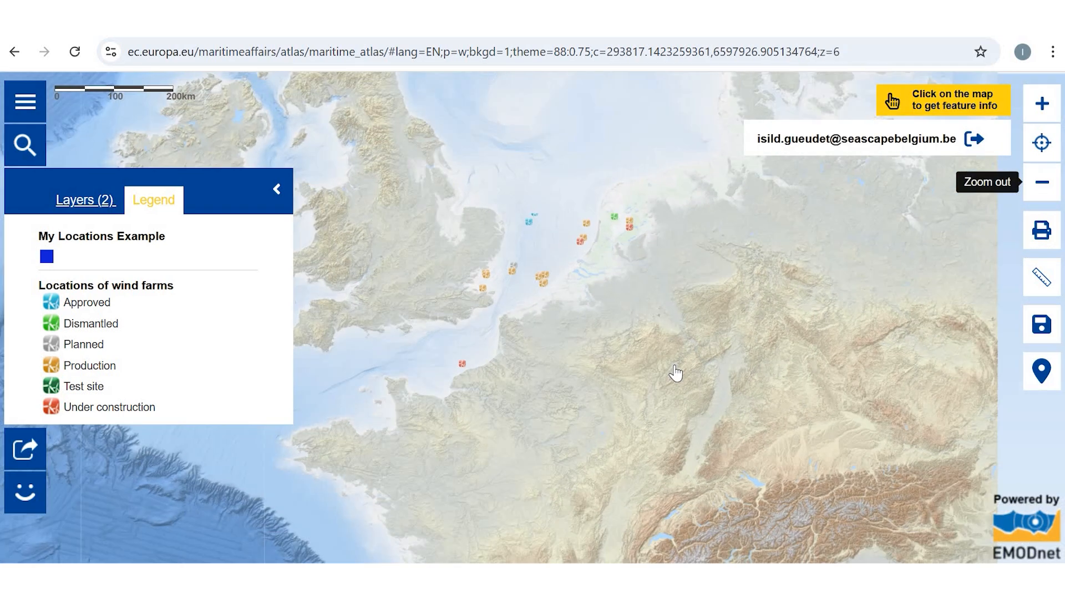
left_click_drag(666, 349, 659, 300)
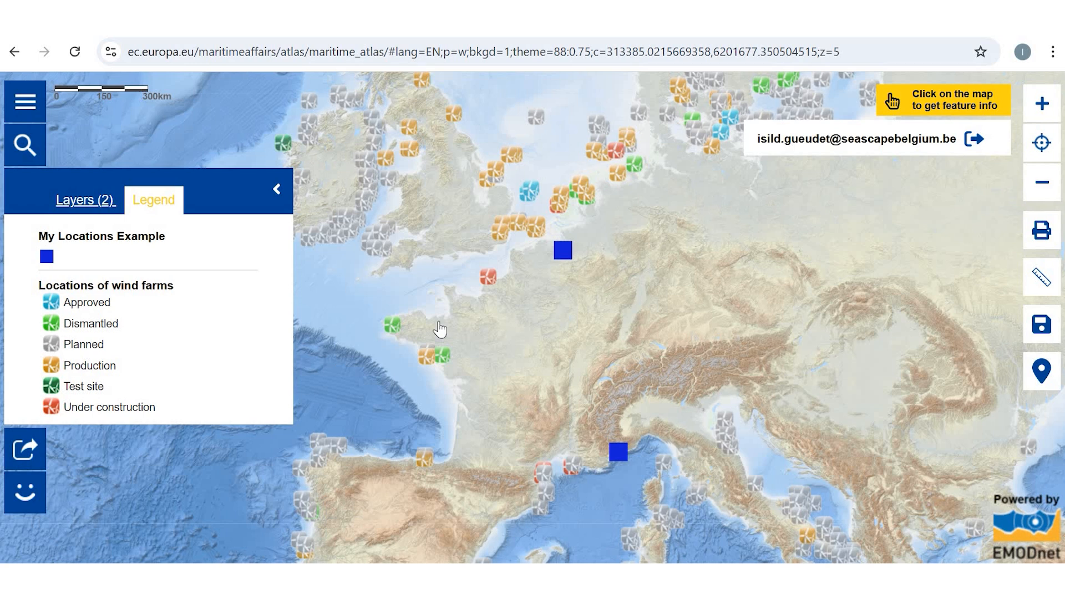
Step: Save the current map with the title "My Locations example 2"
left_click(1037, 324)
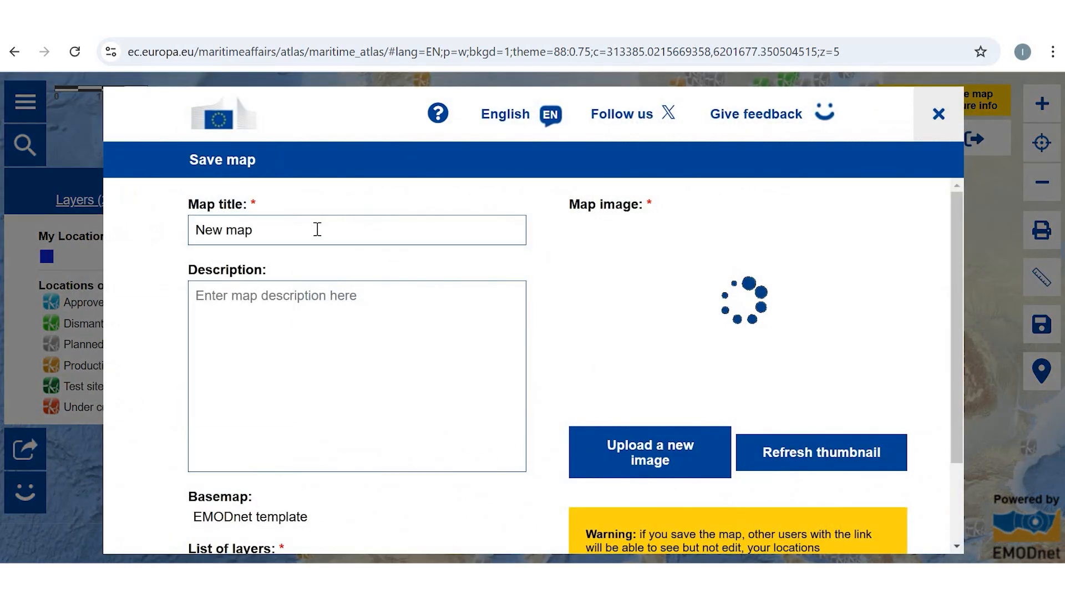
left_click_drag(283, 230, 186, 232)
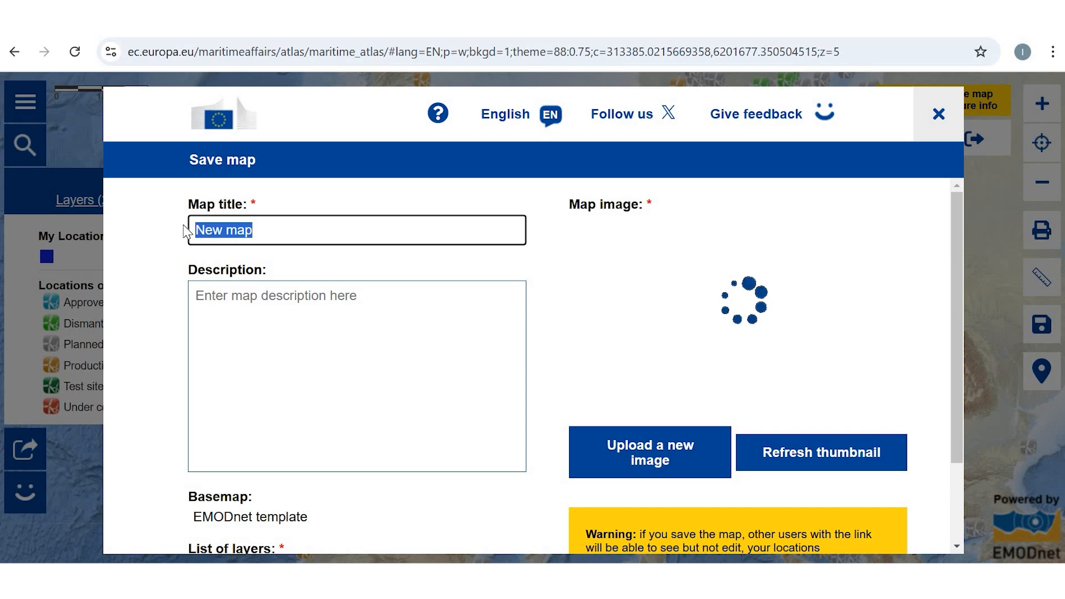
type("My Loca")
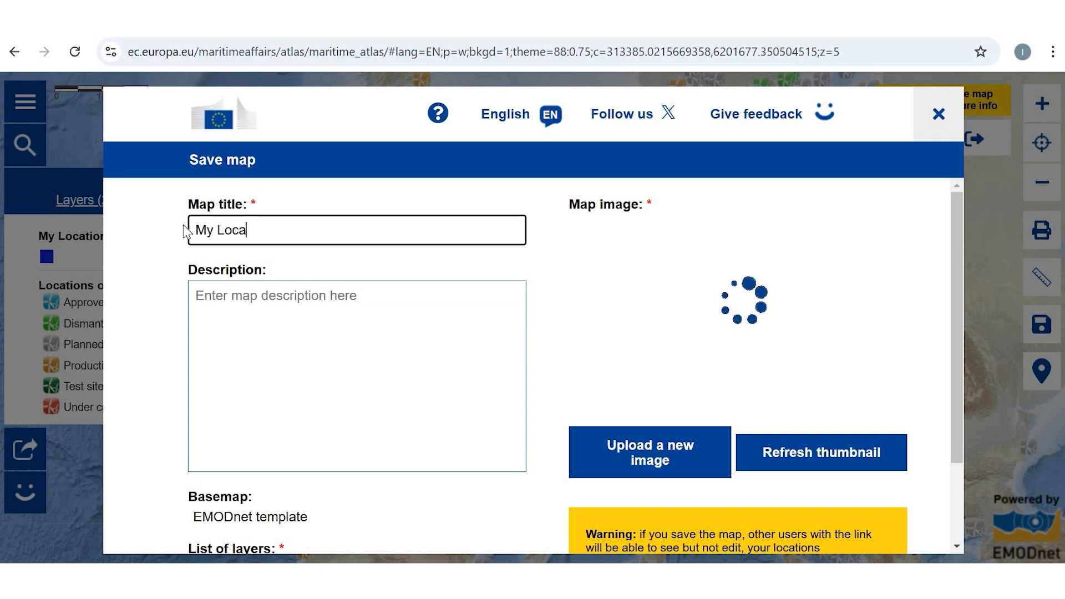
type("tions example 2")
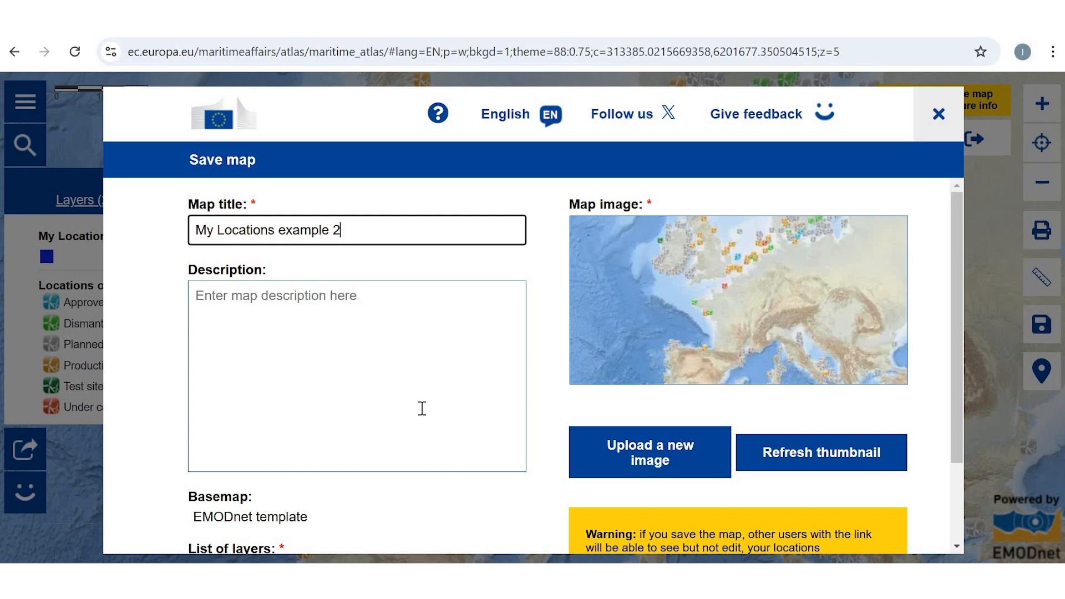
scroll(907, 457, "down", 1)
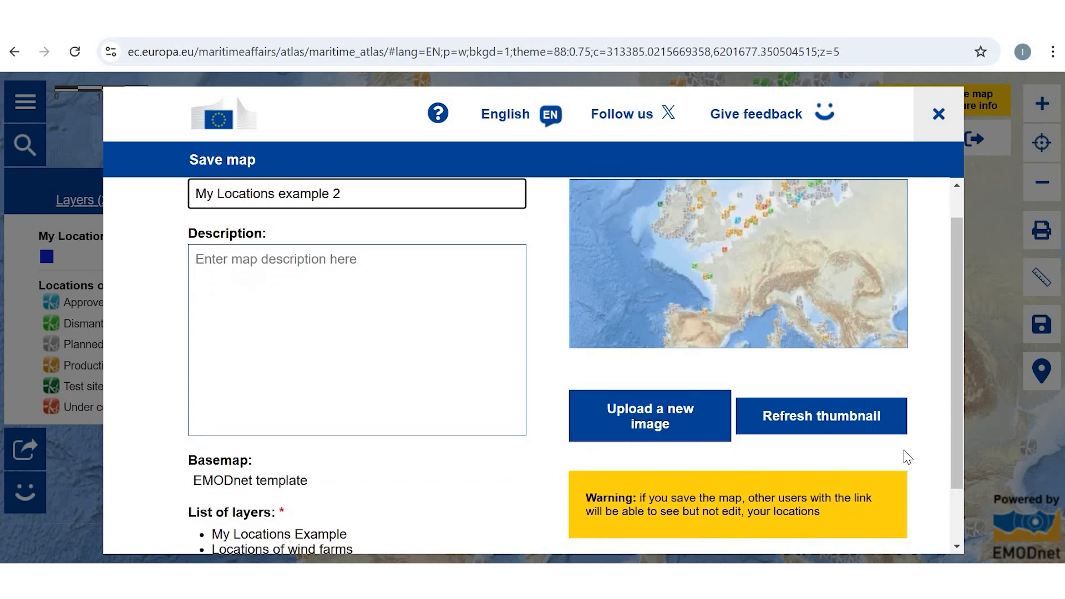
scroll(613, 538, "down", 1)
left_click(613, 538)
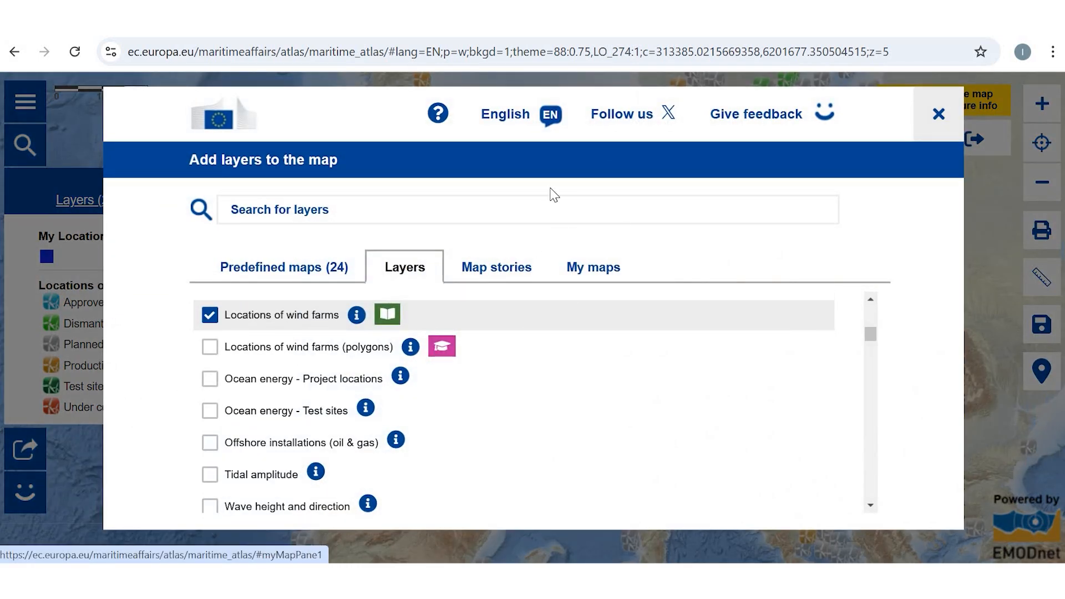
Step: Find "My Locations example 2" among the personal saved maps and show its details
left_click(605, 275)
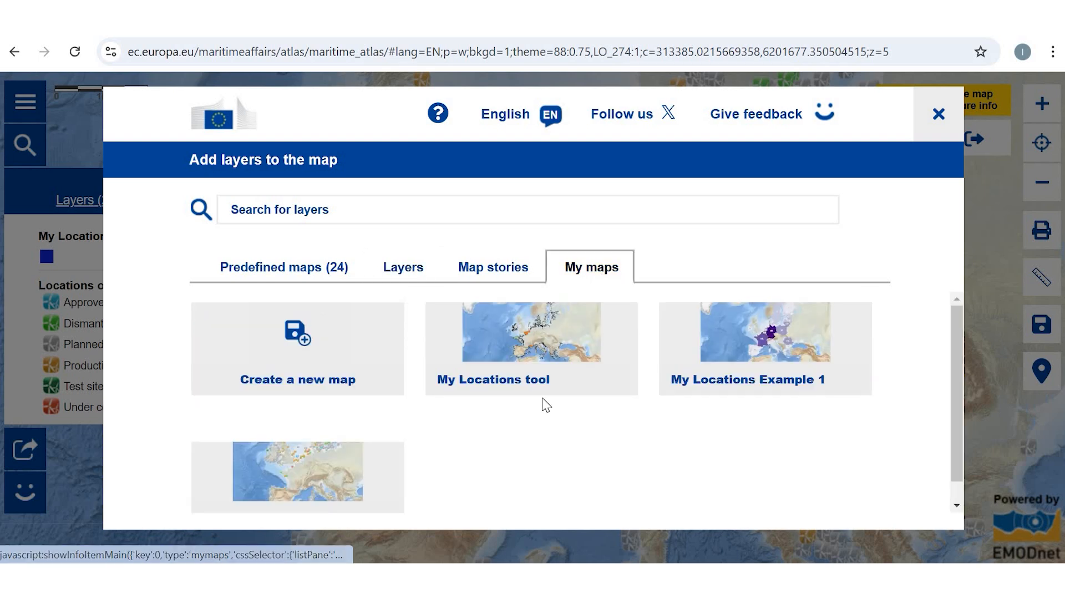
left_click(280, 444)
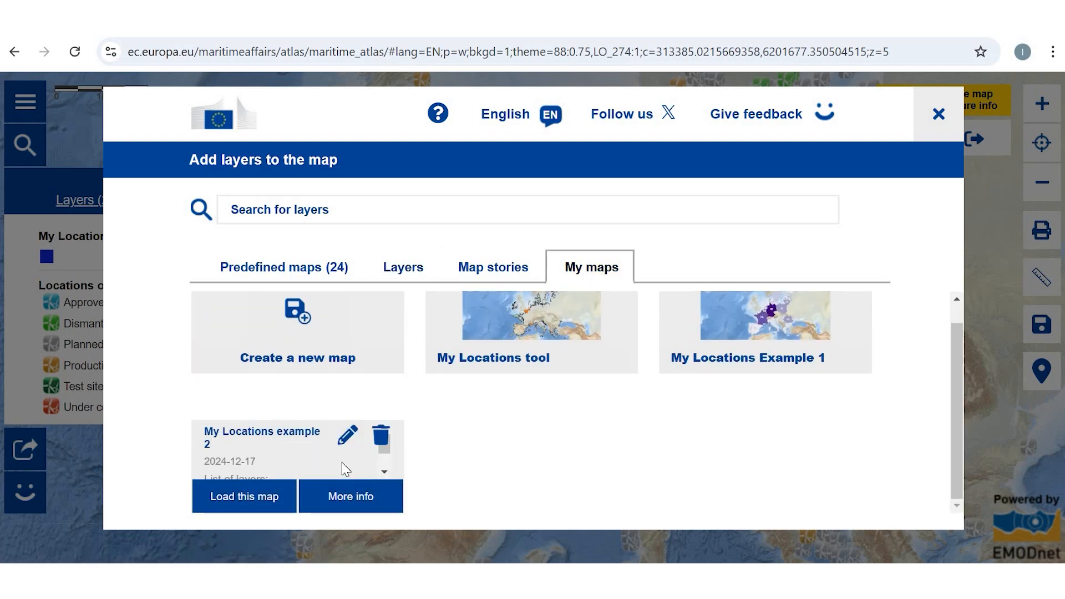
scroll(250, 500, "down", 1)
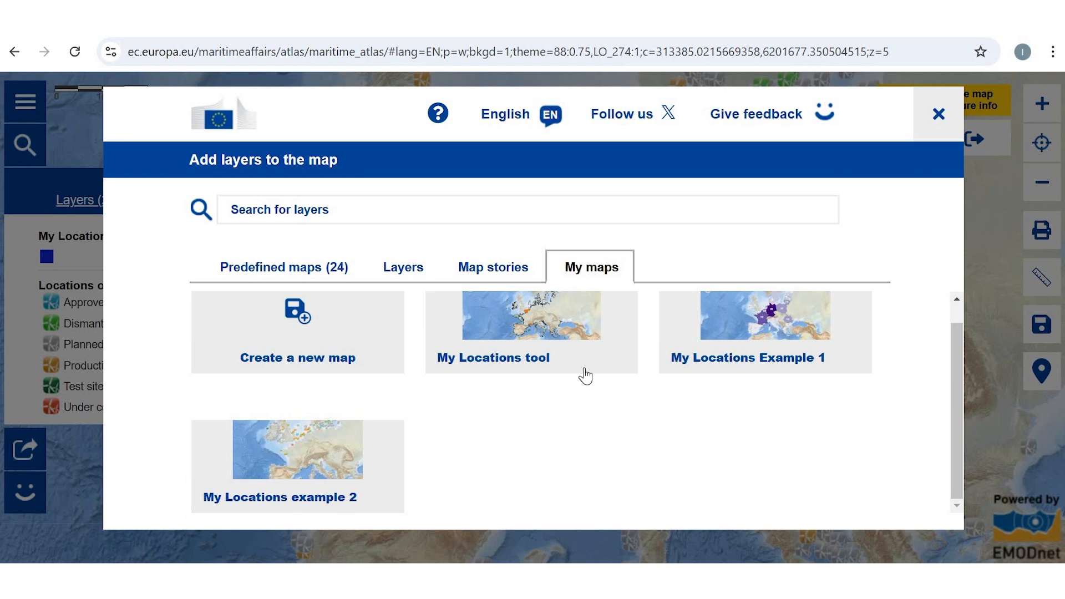
Step: Load the saved map "My Locations tool" and bring its natural park locations in western Europe into closer view
scroll(577, 369, "up", 1)
mouse_move(550, 336)
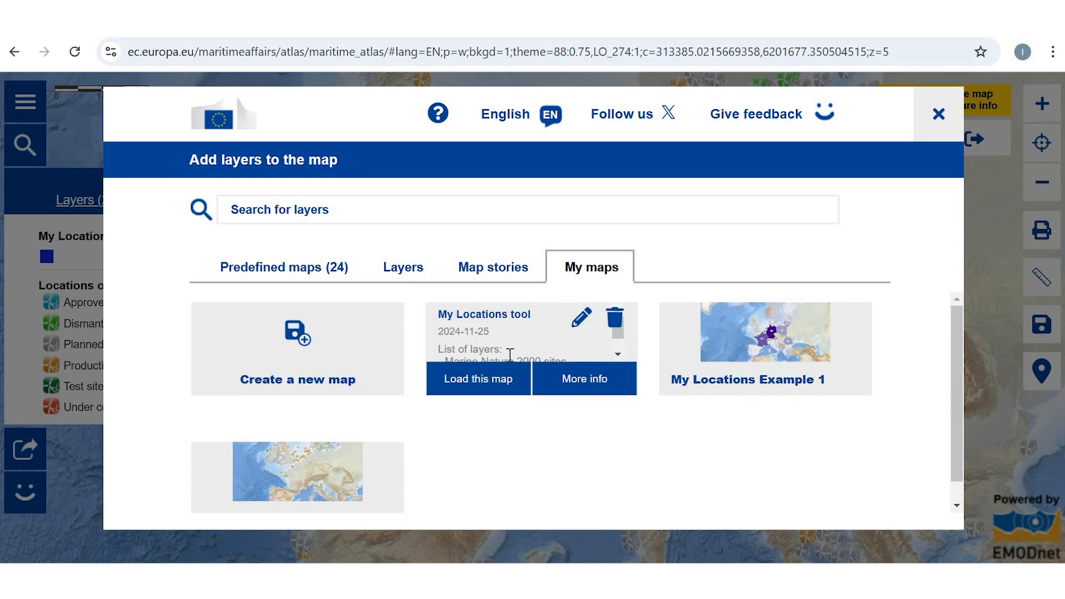
left_click(486, 381)
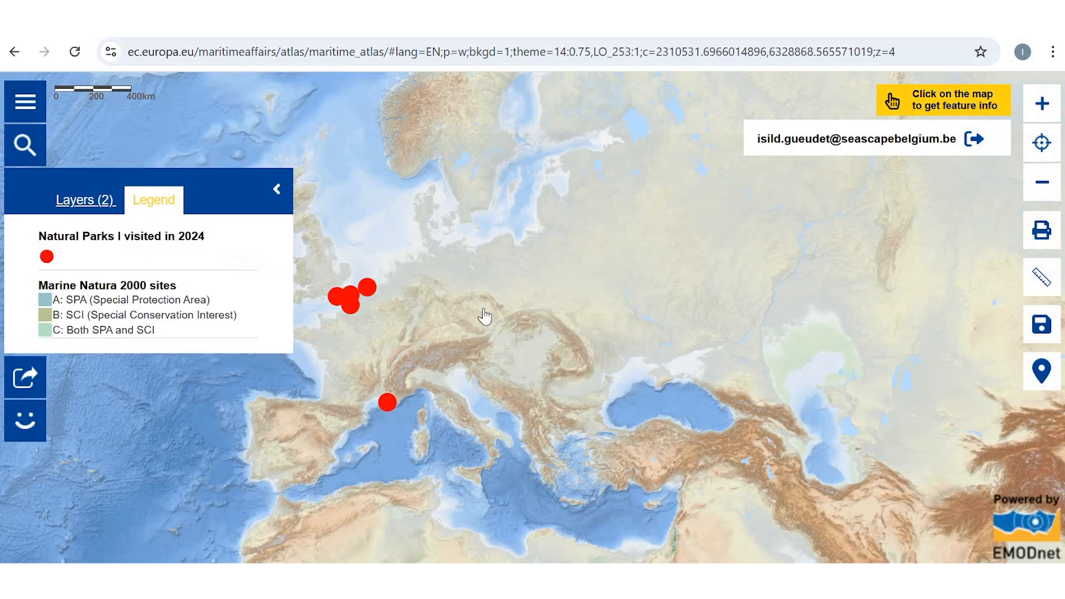
left_click_drag(486, 316, 581, 308)
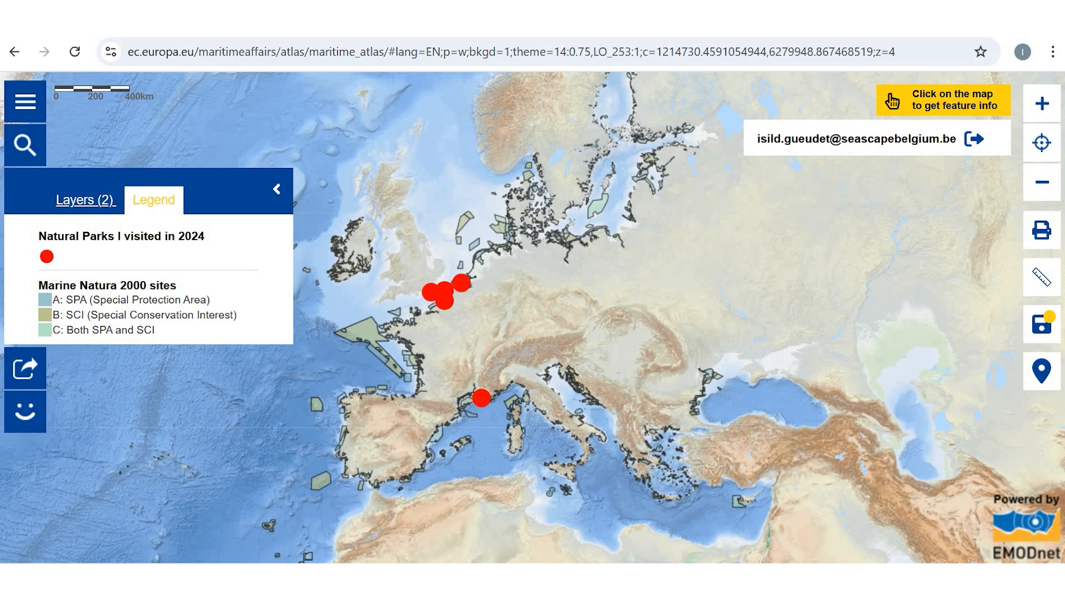
left_click(1043, 102)
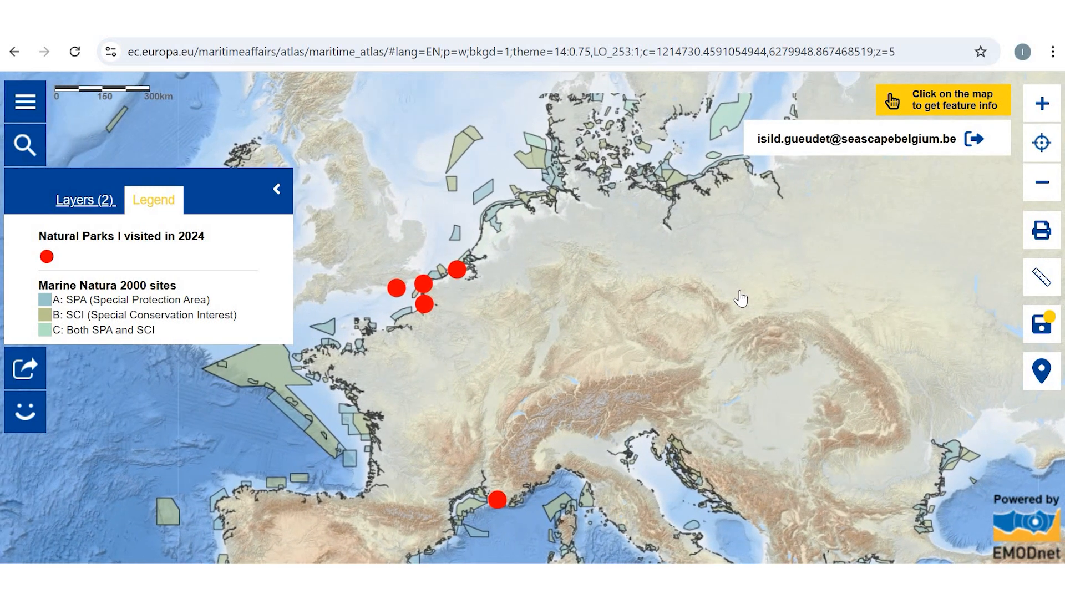
left_click_drag(739, 292, 821, 276)
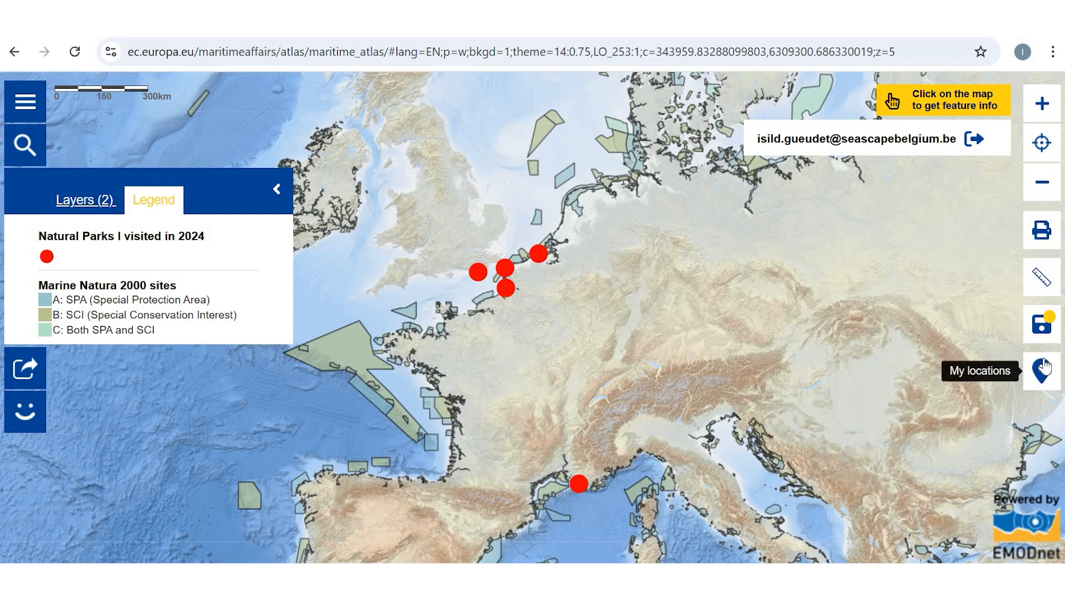
Step: Open the locations table of the loaded map and review its natural park entries
left_click(1049, 382)
scroll(793, 294, "up", 1)
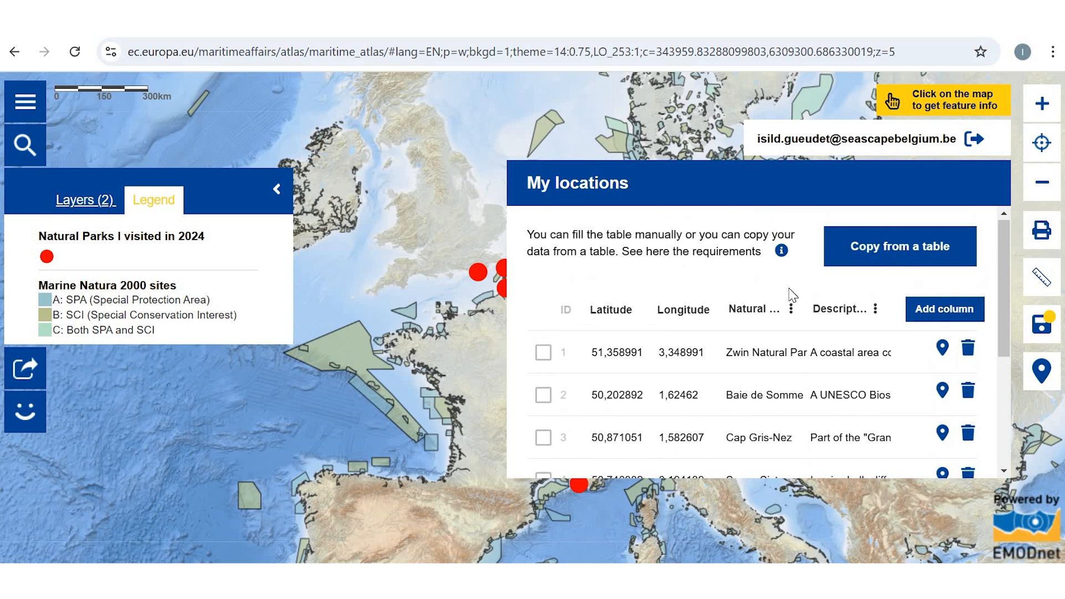
scroll(792, 292, "down", 1)
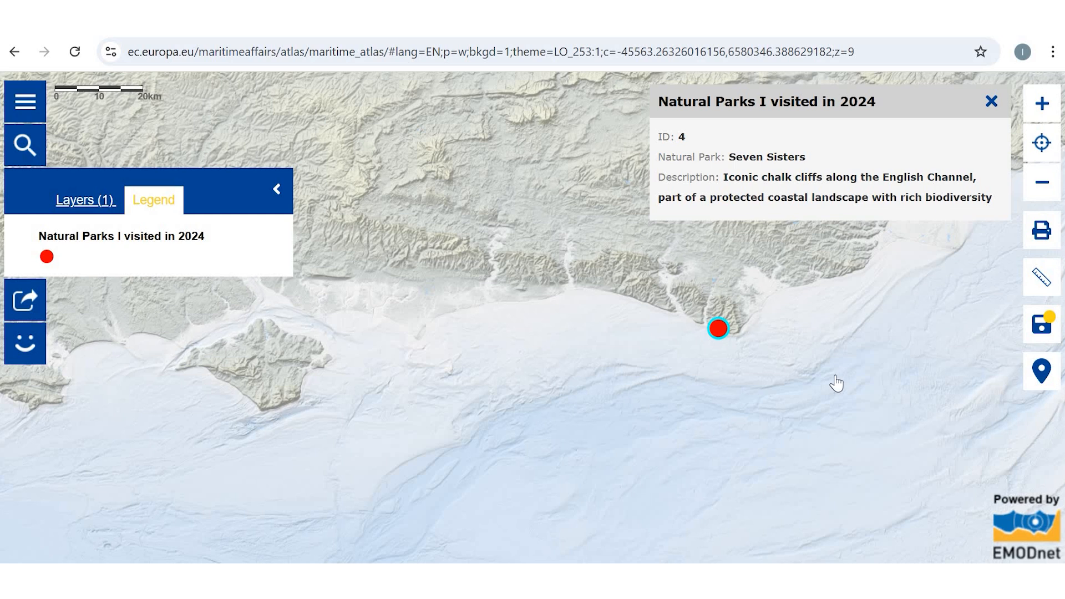
Step: Load the saved map "My Locations example 2" from the personal maps
left_click(74, 51)
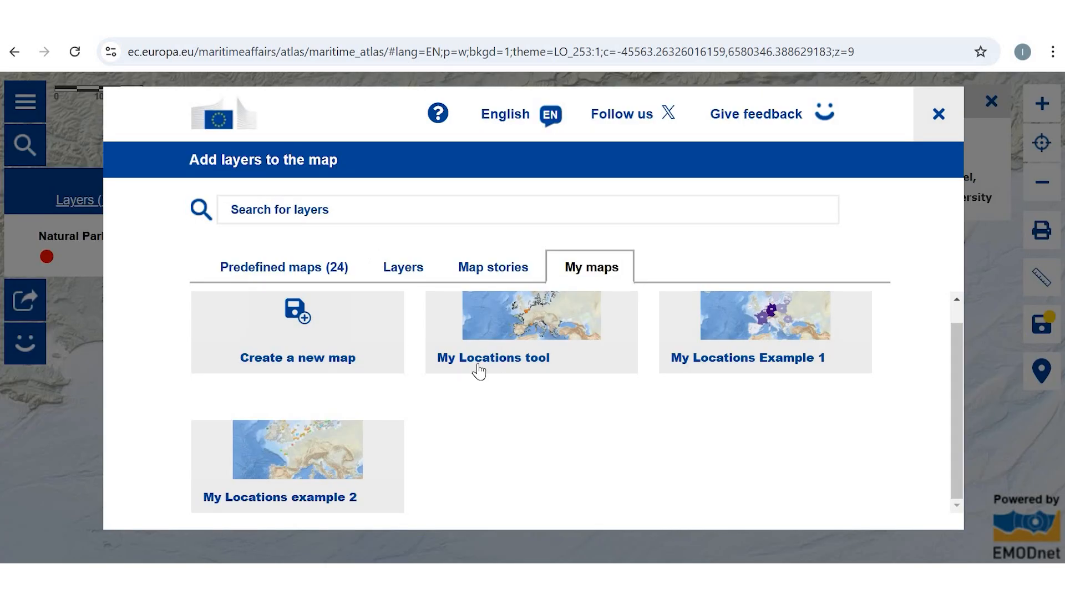
mouse_move(328, 465)
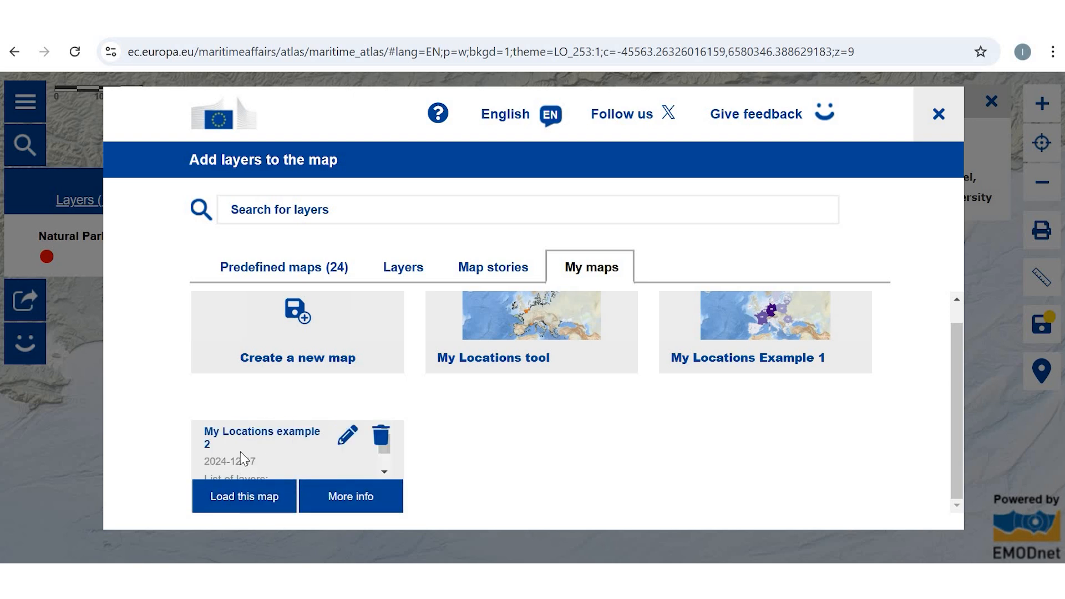
left_click(262, 503)
left_click(488, 331)
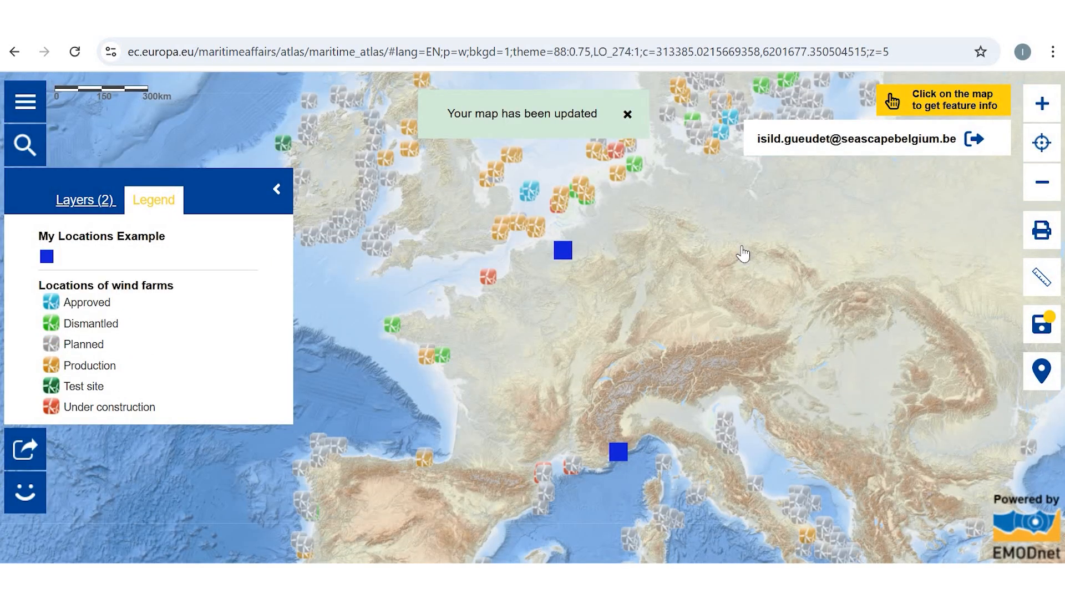
Step: Open the locations table and add an empty row below the Nice location
left_click(1038, 371)
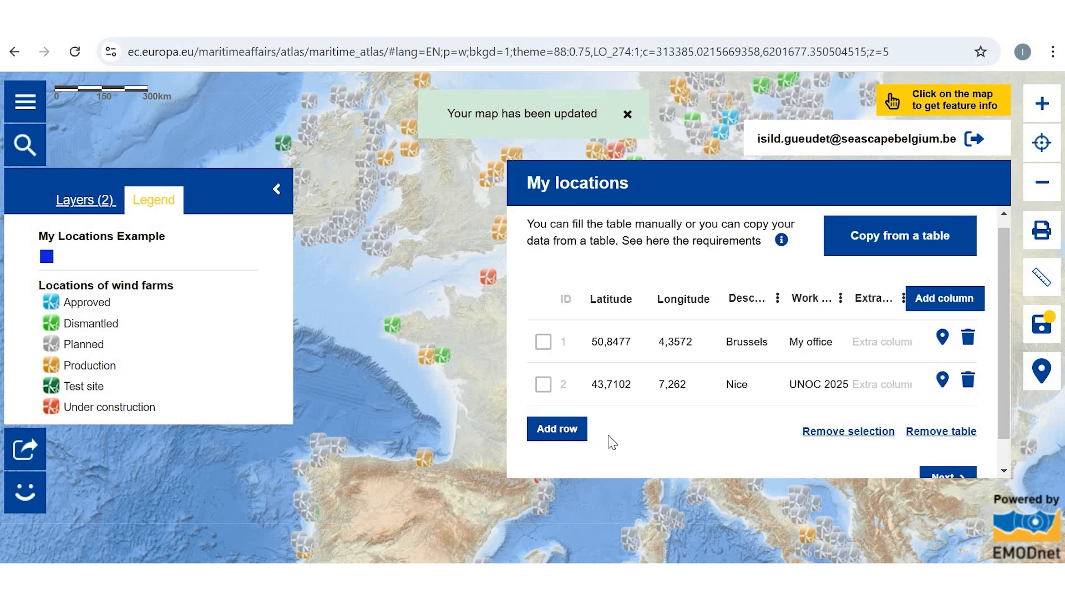
left_click(566, 438)
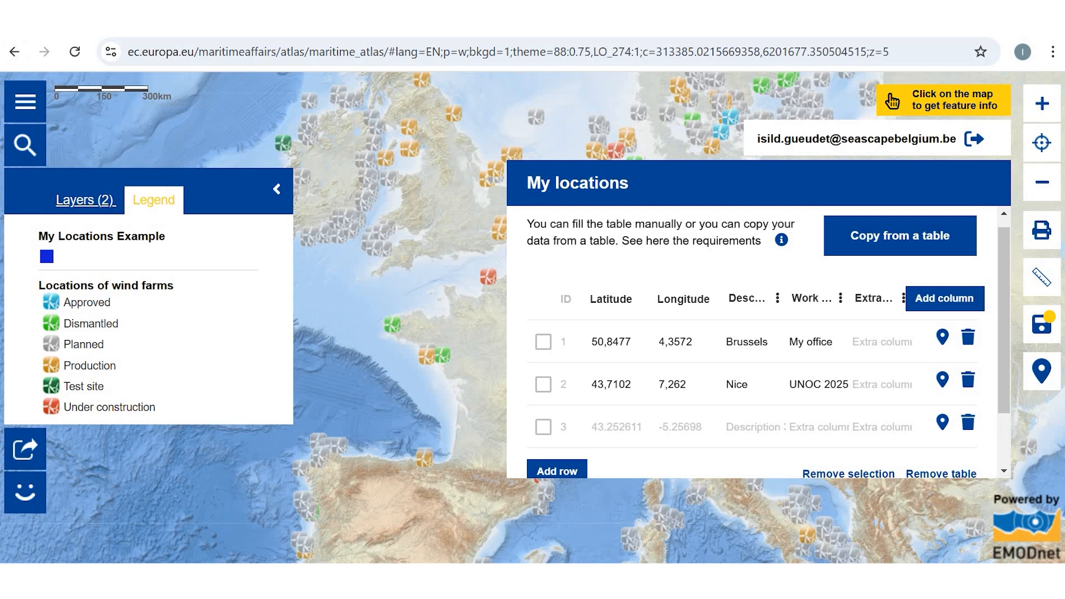
Step: Open the atlas's main information menu with its help and advanced feature topics
left_click(15, 51)
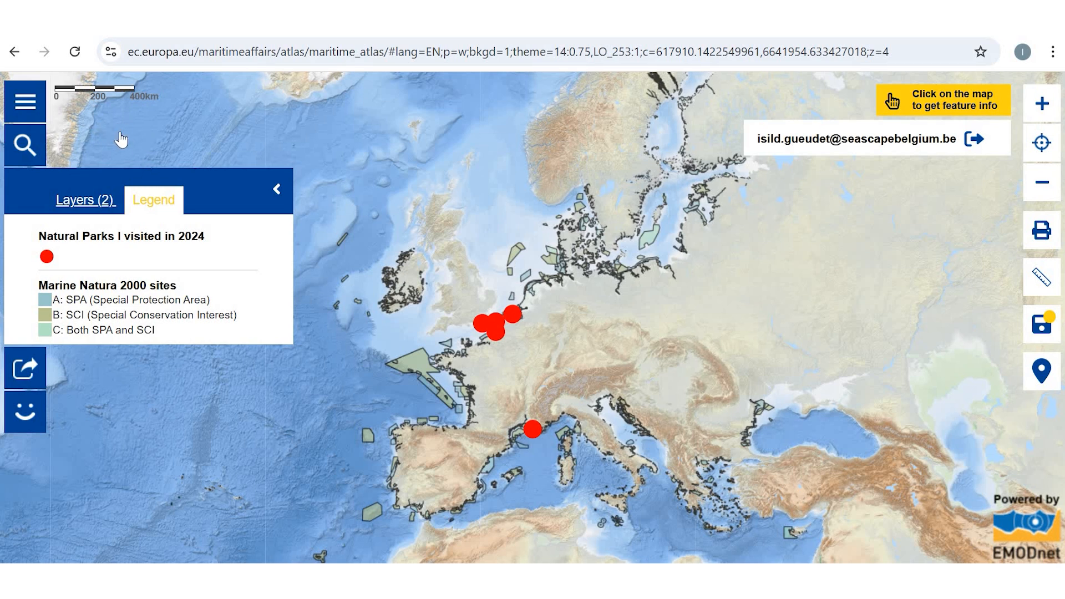
left_click(25, 102)
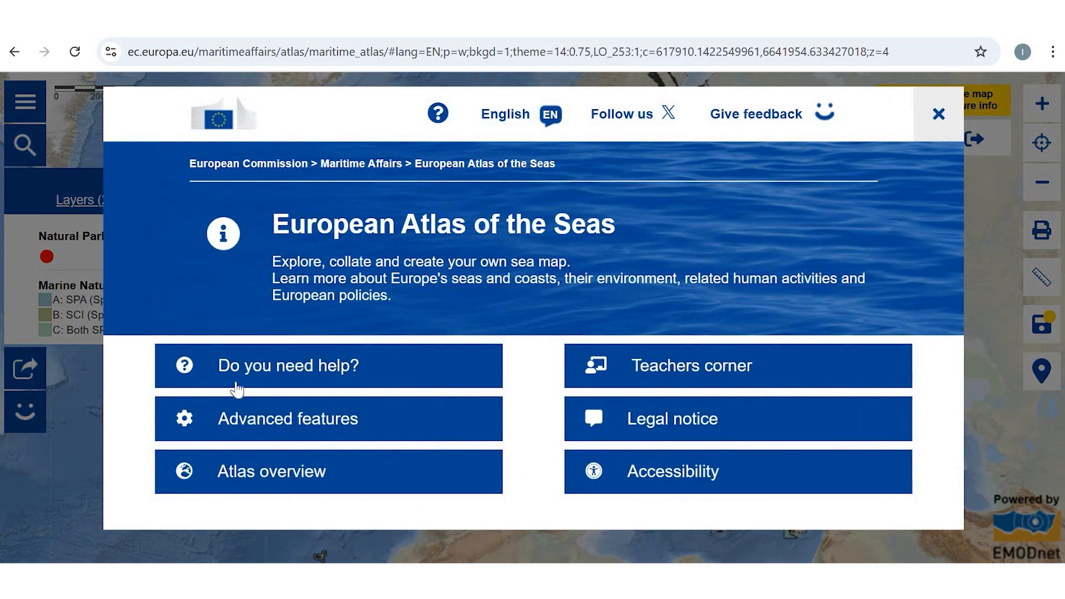